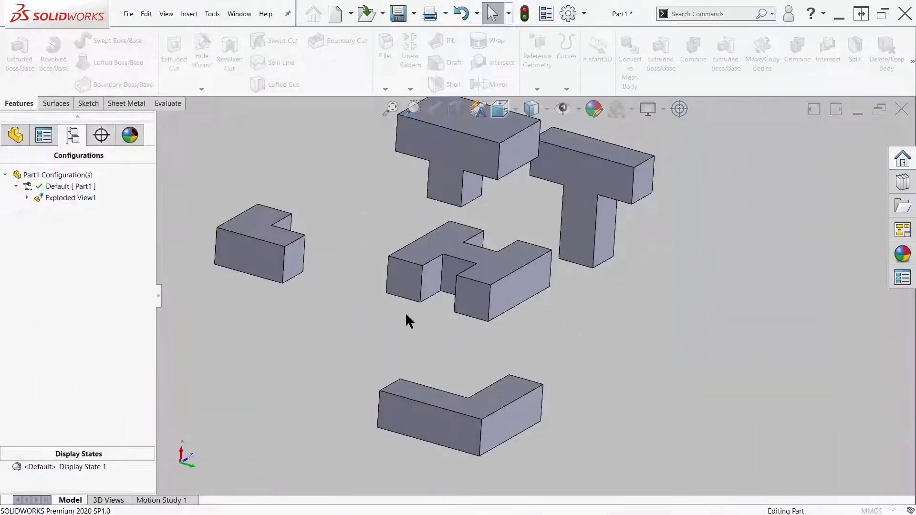
Examine the exploded puzzle pieces from different angles and highlight all solid bodies of the part
middle_drag(459, 309, 448, 330)
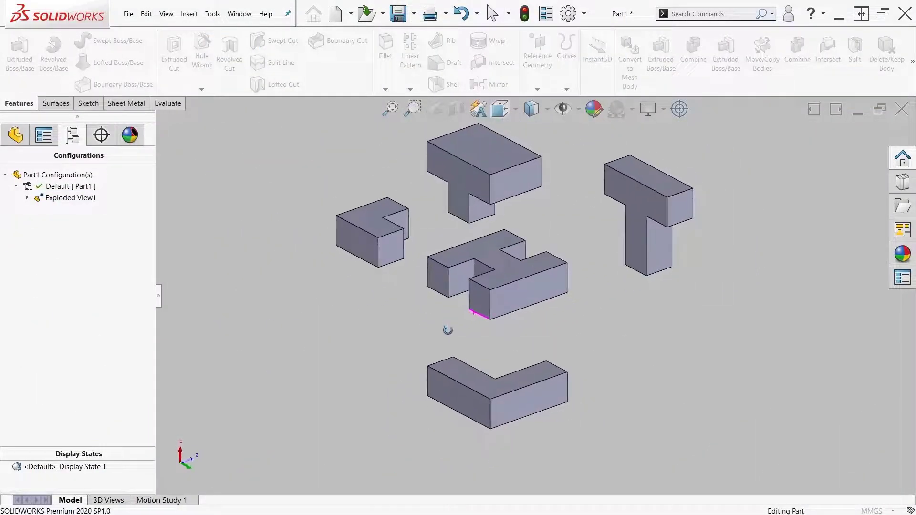
scroll(575, 340, up, 2)
scroll(575, 322, down, 1)
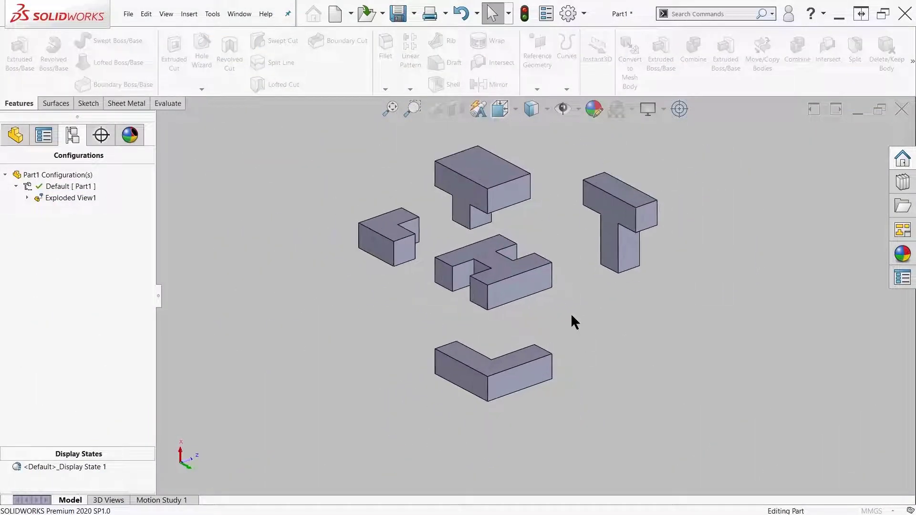
click(16, 137)
click(64, 214)
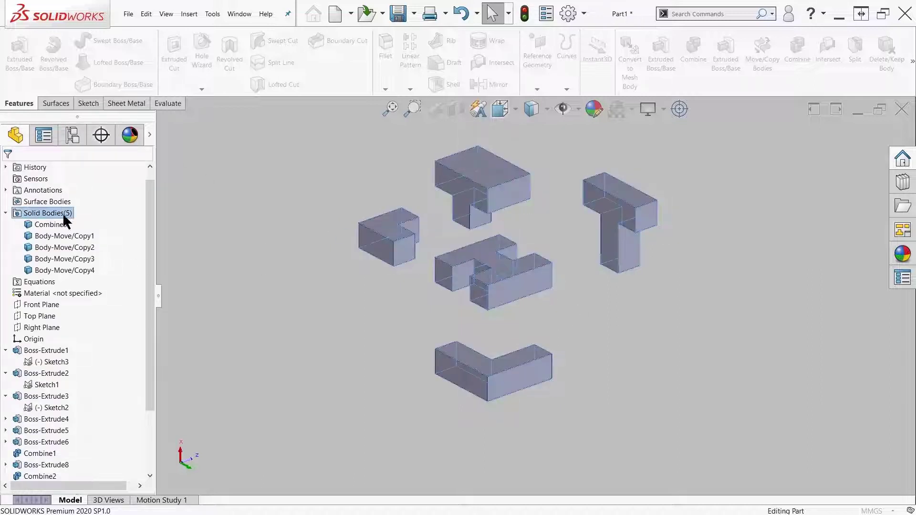
key(shift+c)
click(251, 234)
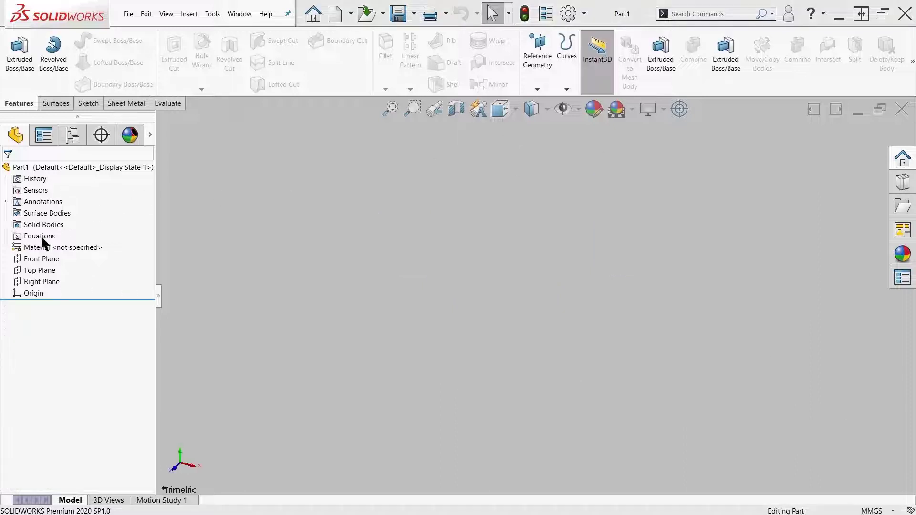
Sketch a 90 mm square centred on the origin on the Front Plane using a center rectangle
click(41, 259)
click(87, 103)
click(14, 53)
click(84, 65)
click(534, 295)
click(593, 245)
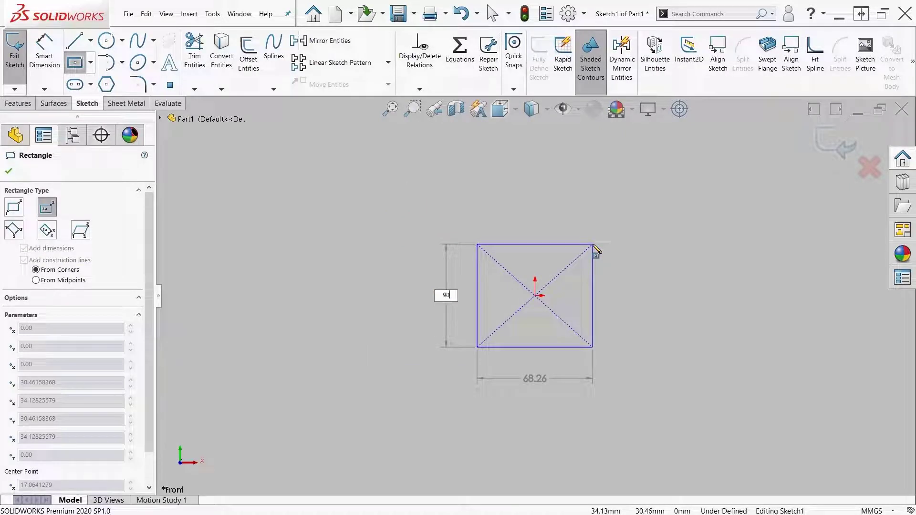
text(90)
key(Return)
Draw a 30 mm corner-rectangle square inside the upper-left corner of the 90 mm square
click(90, 62)
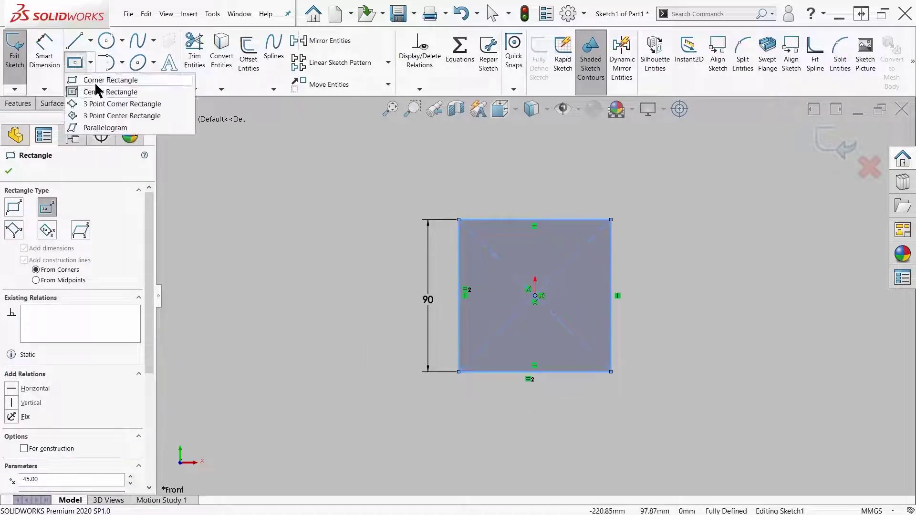
click(110, 76)
click(458, 220)
click(508, 269)
text(30)
key(Return)
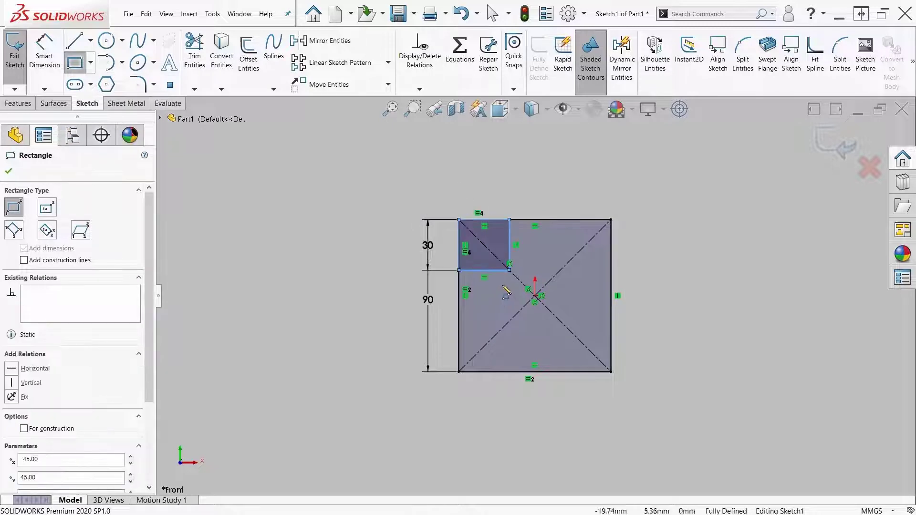
key(Escape)
Draw a square in the middle cell of the upper row, and undo the following square in the upper-right cell
click(365, 66)
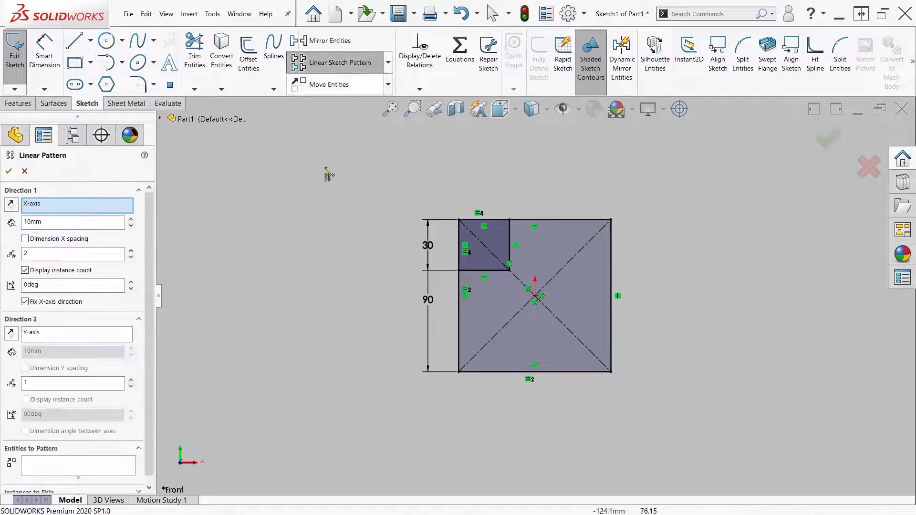
key(Escape)
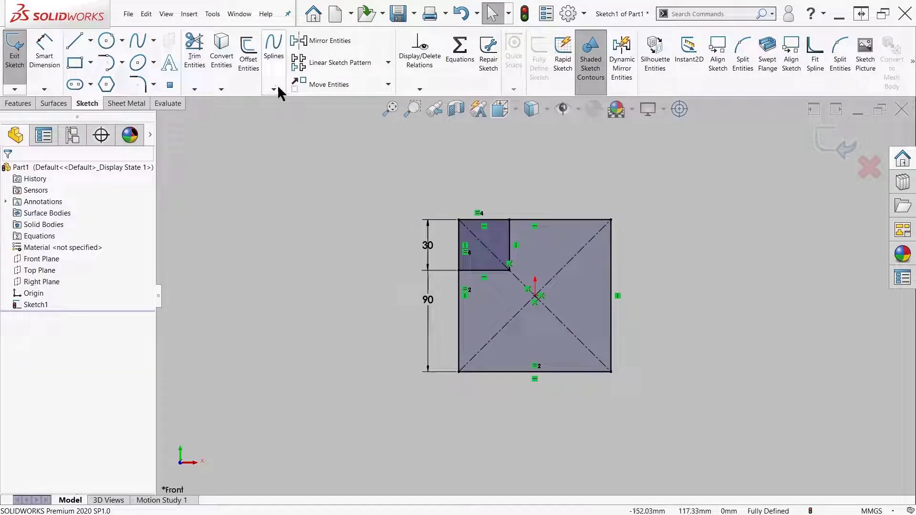
click(74, 62)
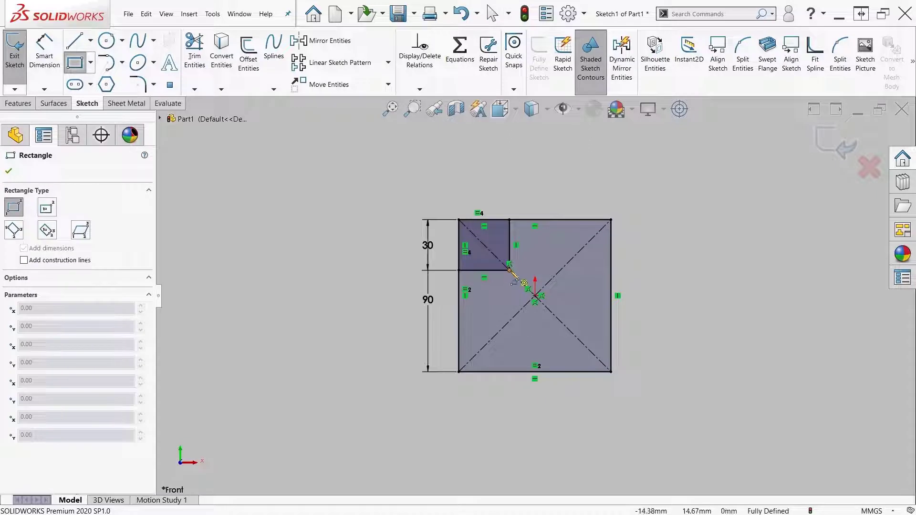
click(560, 220)
click(560, 270)
click(611, 220)
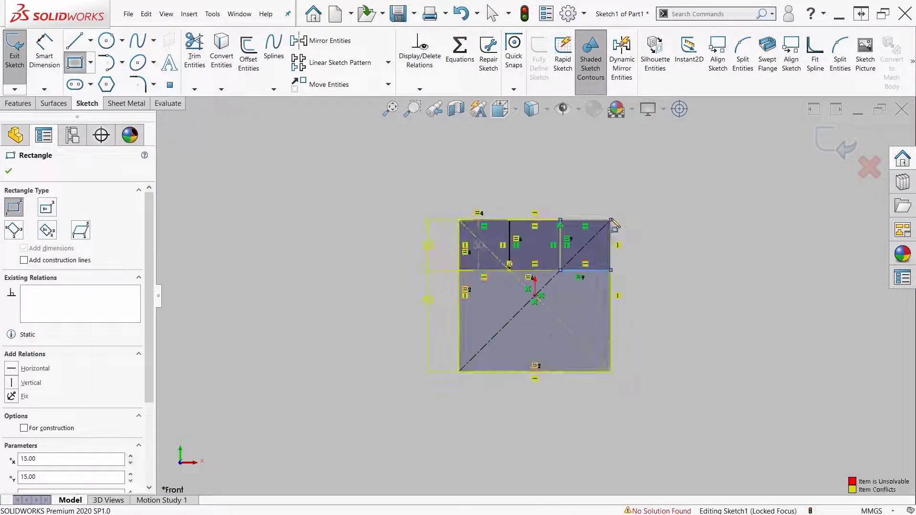
key(Escape)
key(ctrl+z)
key(Escape)
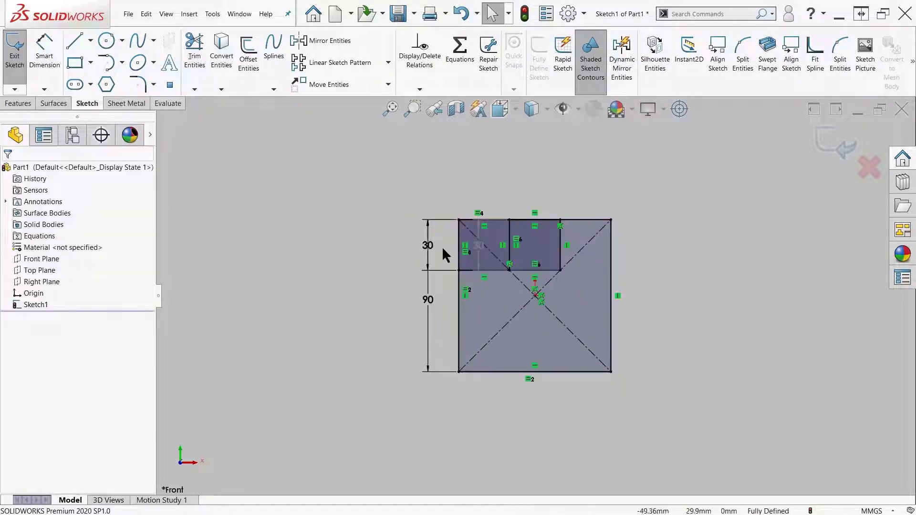
Draw a square in the upper-right cell and delete the conflicting vertical relation on its right side
click(75, 62)
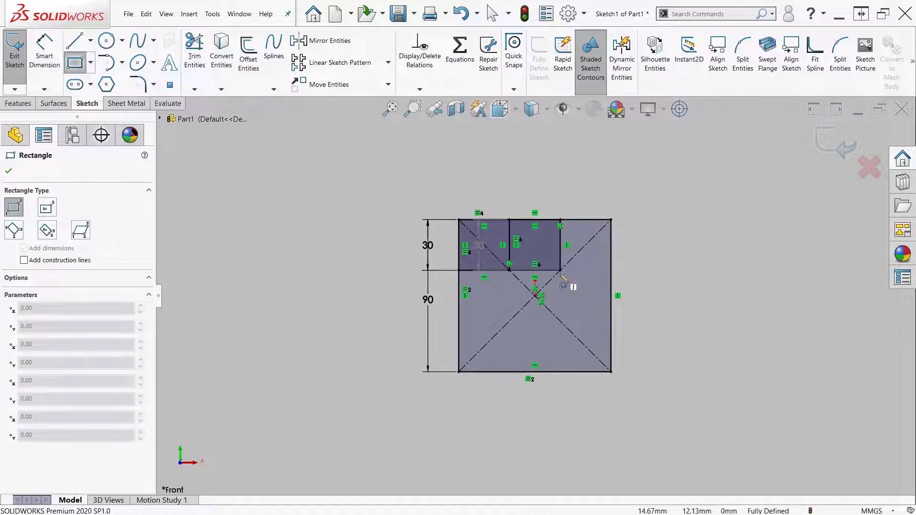
click(611, 221)
key(Escape)
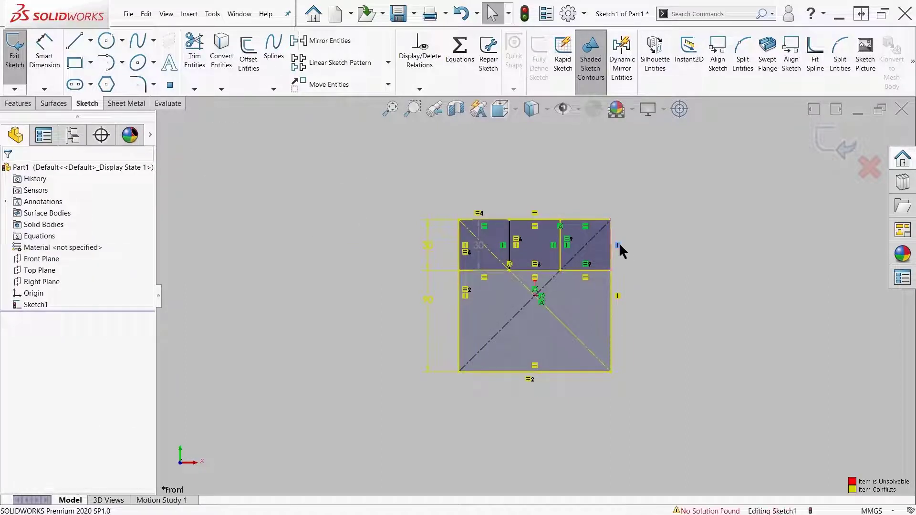
key(Delete)
Draw 30 mm squares in the middle and lower cells of the grid's left column
click(75, 64)
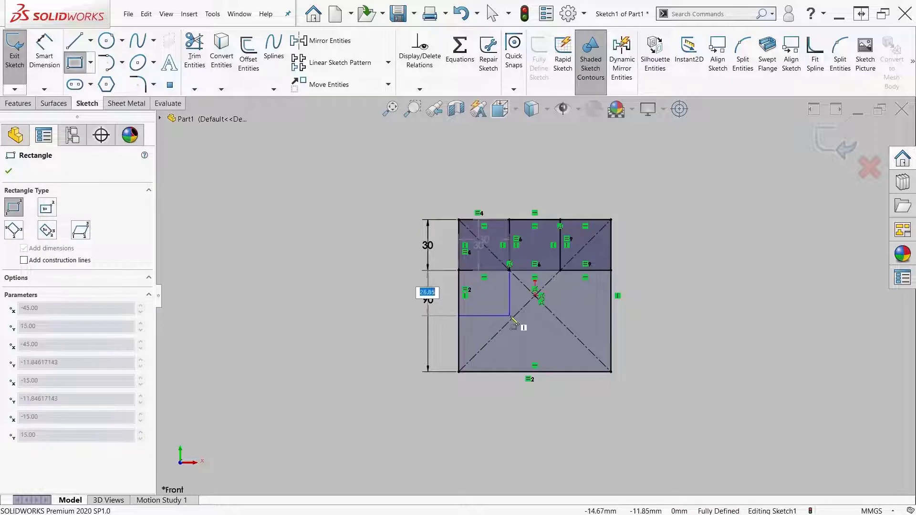
key(Return)
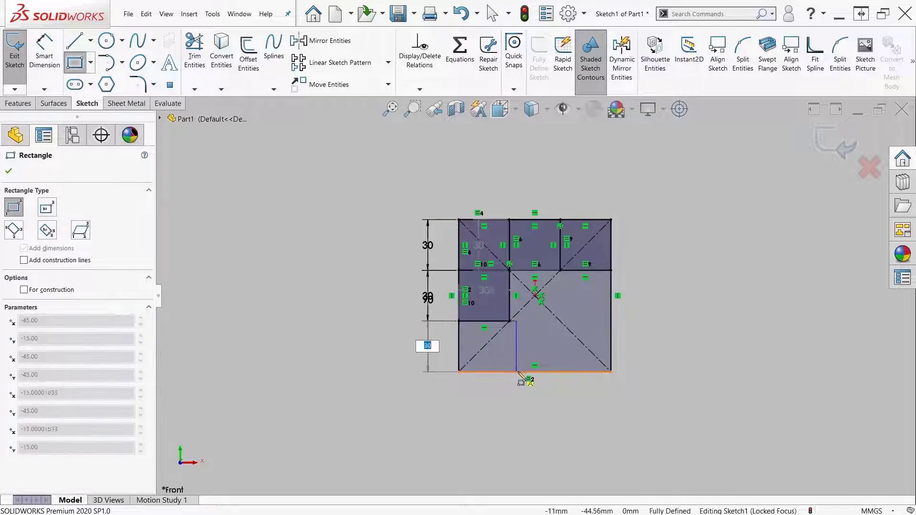
key(Return)
Complete the 3 by 3 grid with 30 mm squares in the lower-middle, lower-right and middle-right cells, and exit the sketch
click(510, 322)
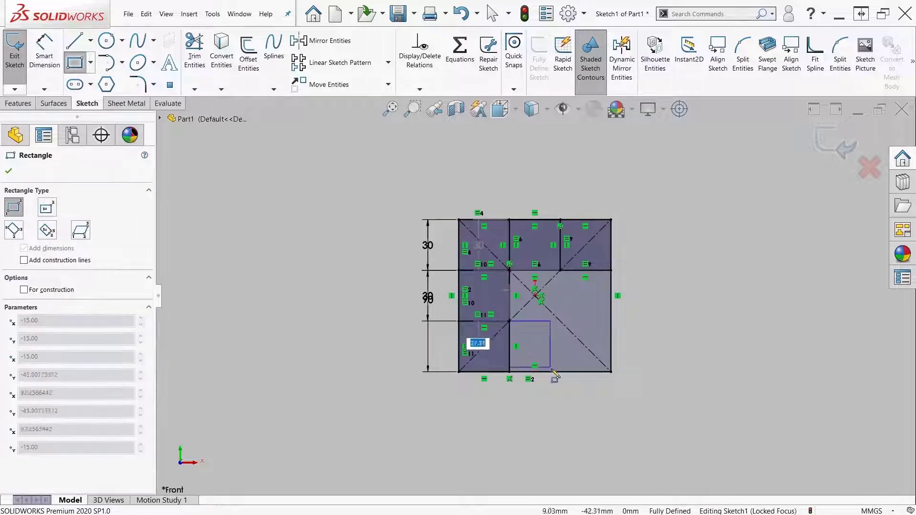
text(30)
key(Return)
click(561, 371)
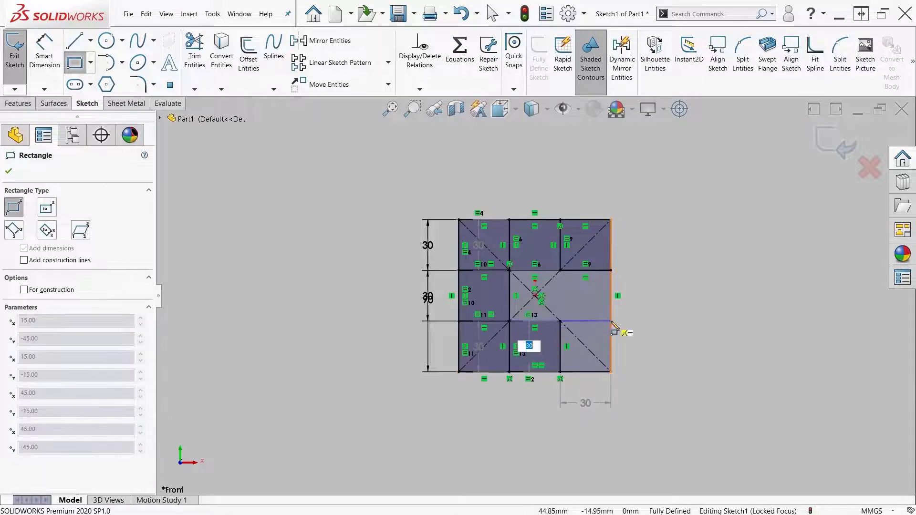
key(Return)
key(Escape)
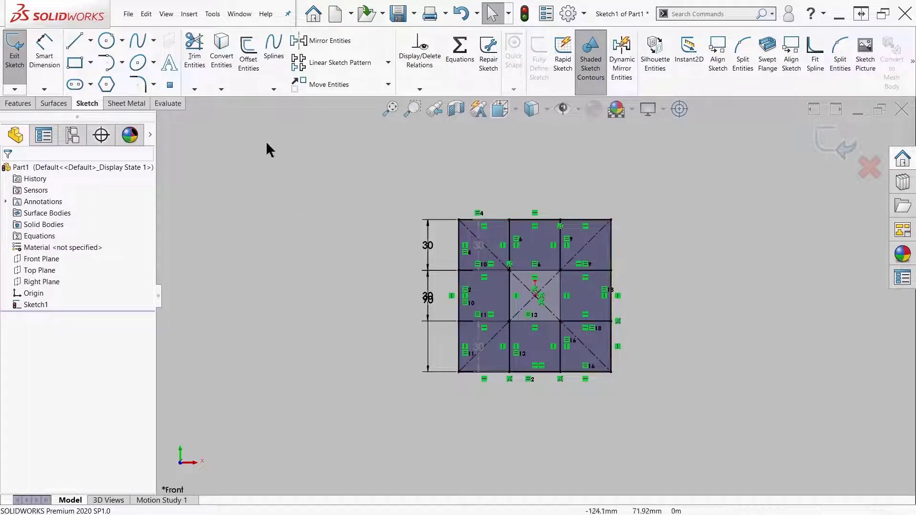
click(19, 103)
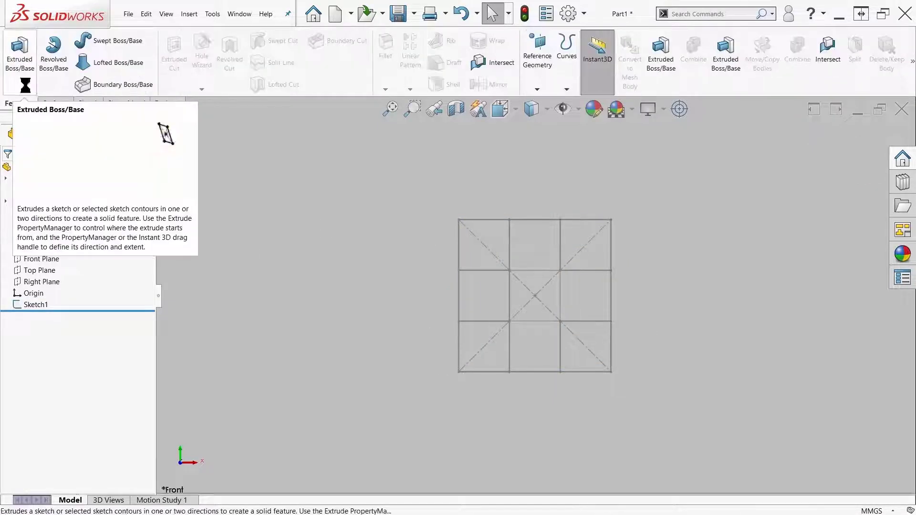
click(20, 50)
key(Escape)
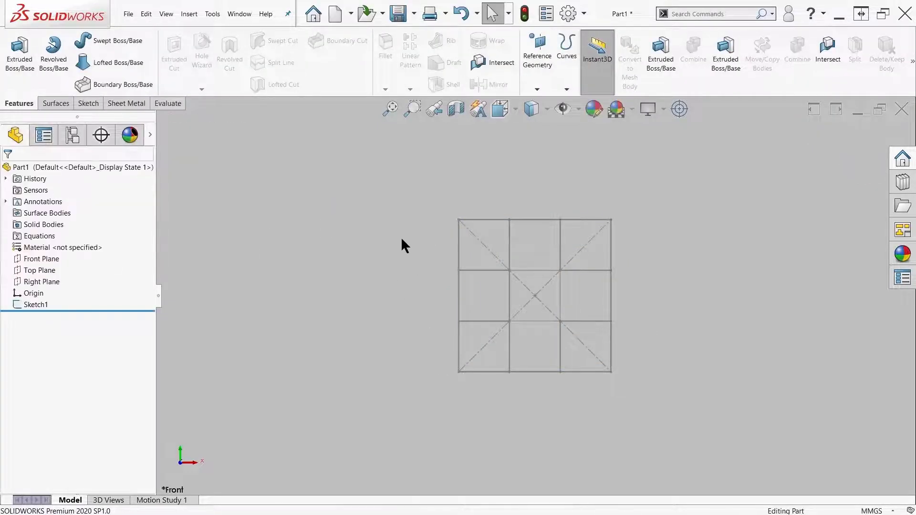
Copy the grid sketch onto the Right Plane
middle_drag(402, 239, 372, 266)
click(35, 305)
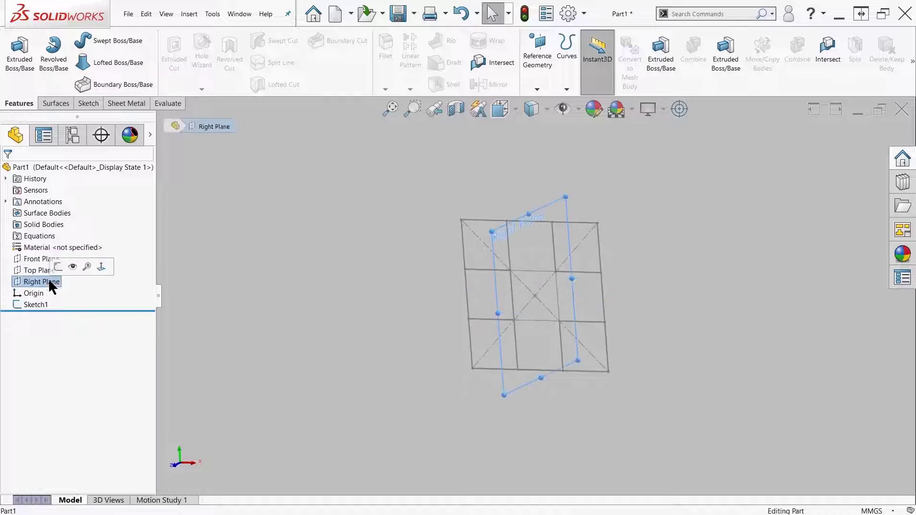
click(30, 285)
key(ctrl+v)
click(31, 284)
click(80, 262)
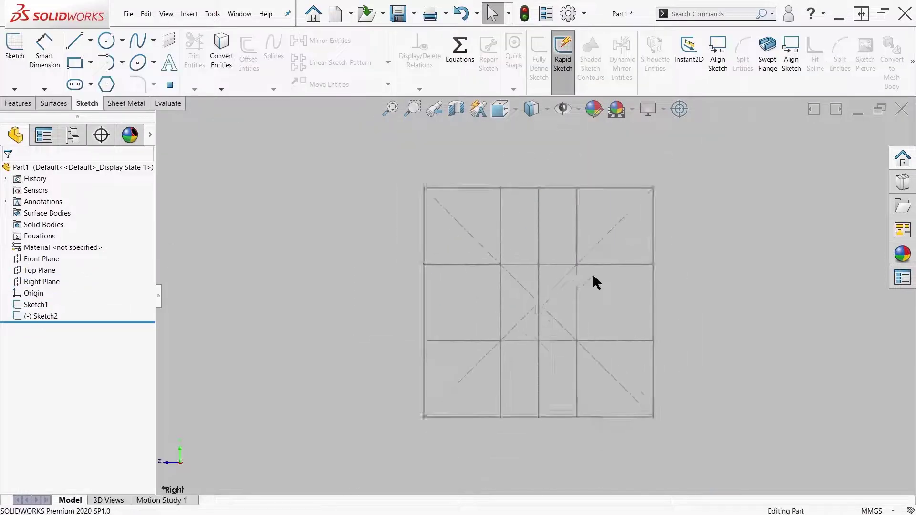
middle_drag(593, 273, 637, 283)
Copy the original grid sketch onto the Top Plane
click(27, 306)
click(33, 271)
key(ctrl+v)
mouse_move(420, 272)
middle_down()
mouse_move(421, 329)
mouse_move(392, 254)
middle_up()
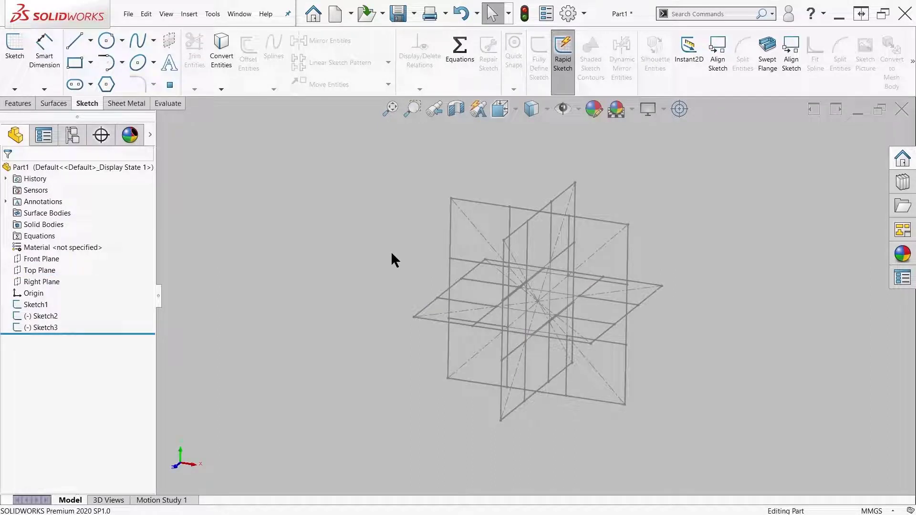
Set up a 90 mm Mid Plane boss extrude of the Top Plane grid sketch, using only one corner cell as its contour
click(18, 103)
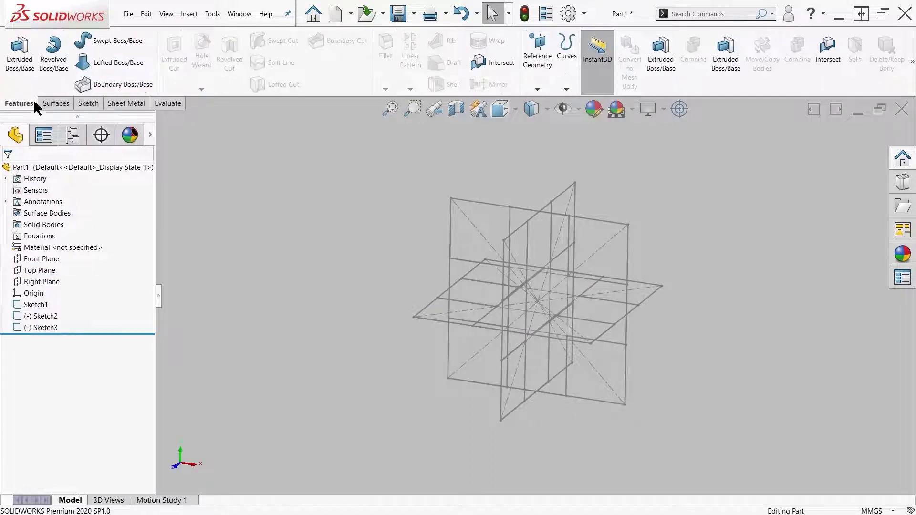
click(19, 51)
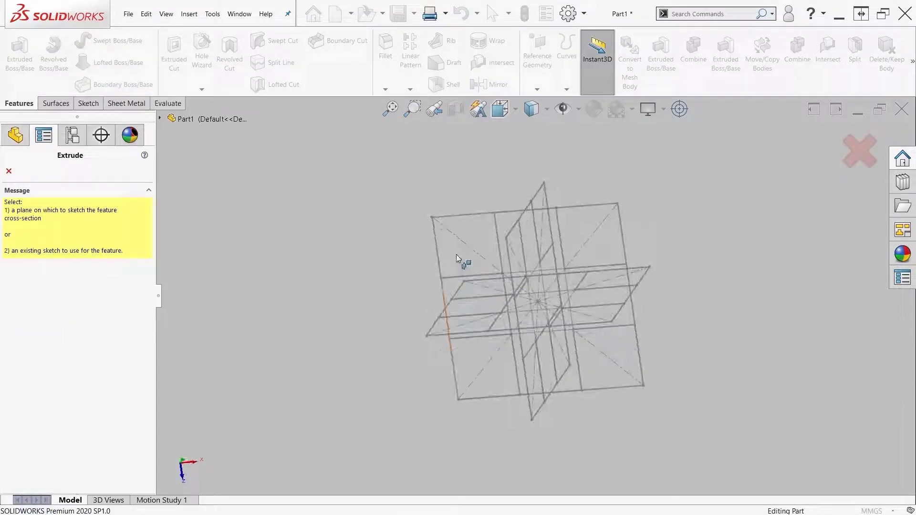
click(445, 267)
click(76, 428)
key(Delete)
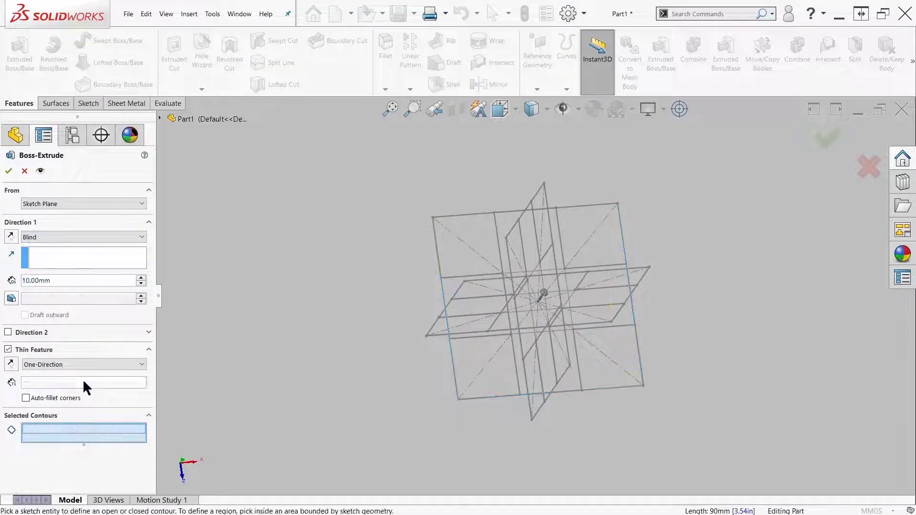
click(58, 238)
click(38, 287)
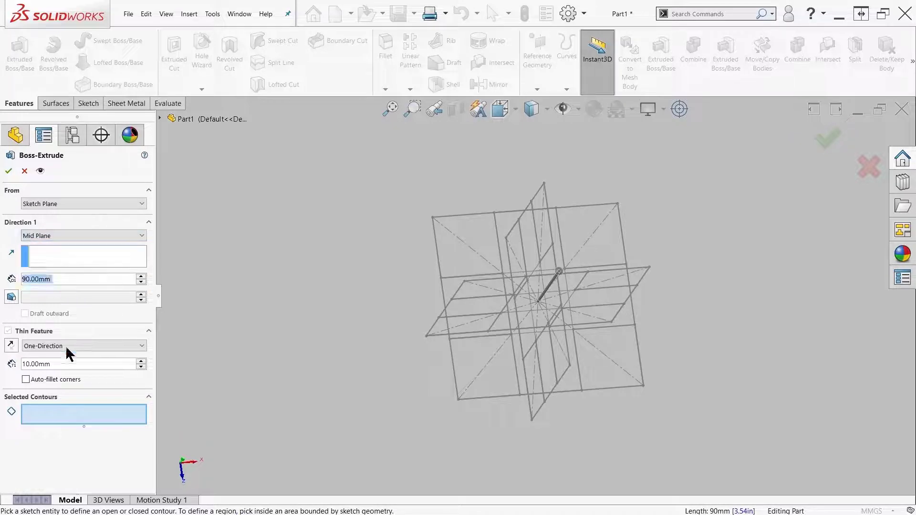
click(474, 229)
Try adding the other eight grid cells to the extrude contours, and remove them from the selection again
click(530, 232)
click(603, 234)
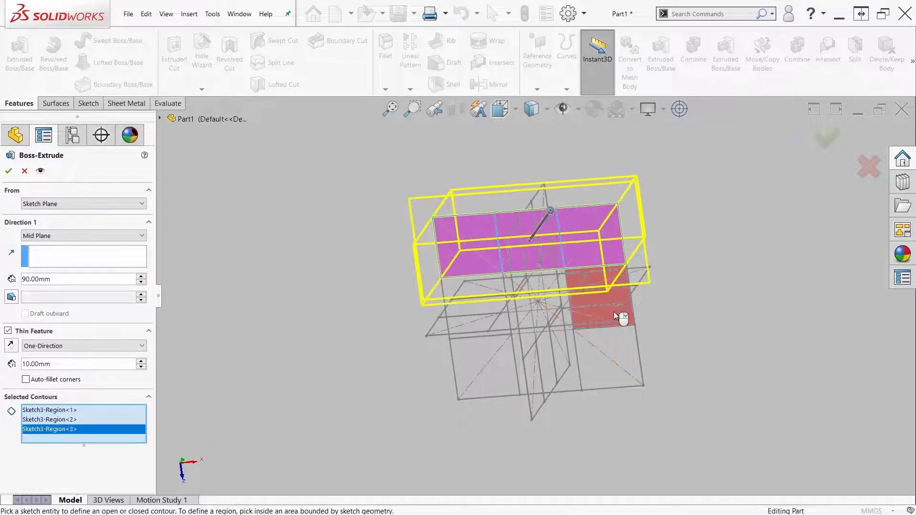
click(614, 311)
click(606, 358)
click(547, 362)
middle_drag(561, 298, 535, 299)
click(462, 365)
click(473, 310)
click(530, 330)
drag(151, 391, 151, 408)
click(60, 402)
right_click(72, 465)
click(97, 485)
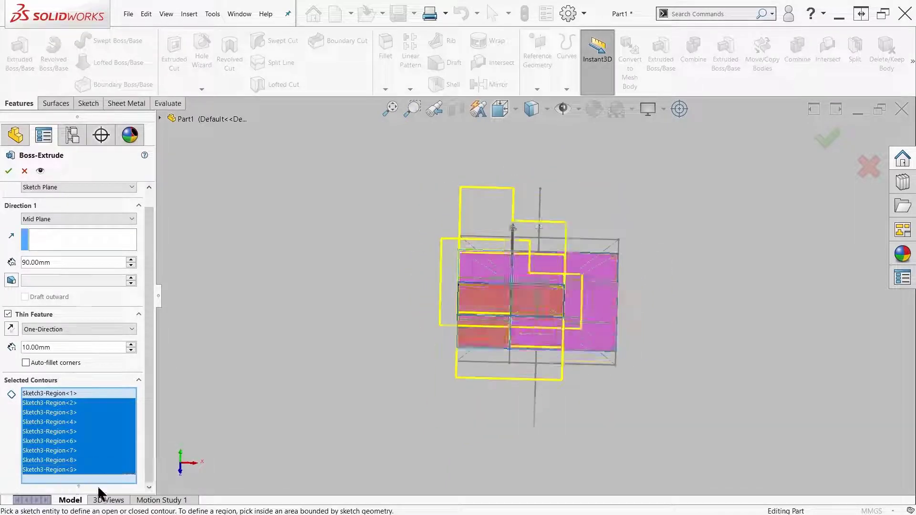
Turn off the thin feature option and complete the corner column extrusion
click(8, 331)
click(8, 170)
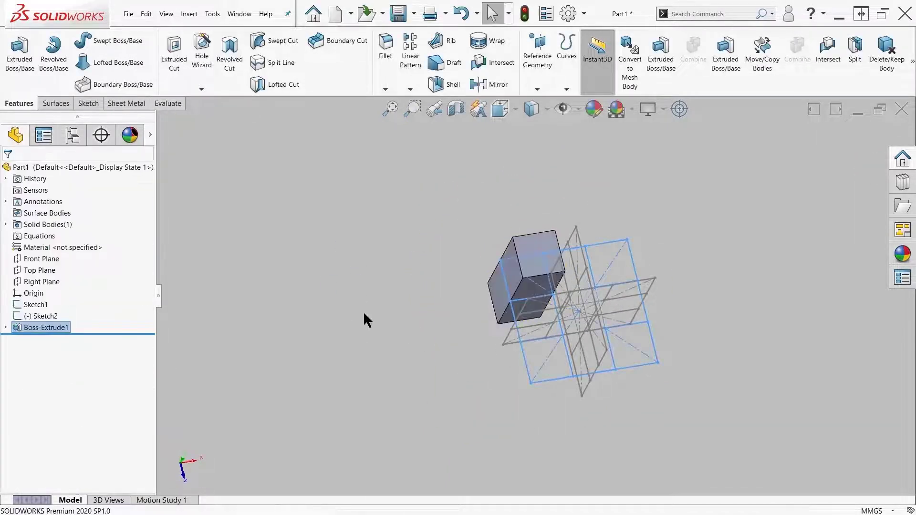
Extrude the upper corner cell of the Front Plane grid sketch as a Mid Plane boss without the thin feature
middle_drag(362, 311, 612, 273)
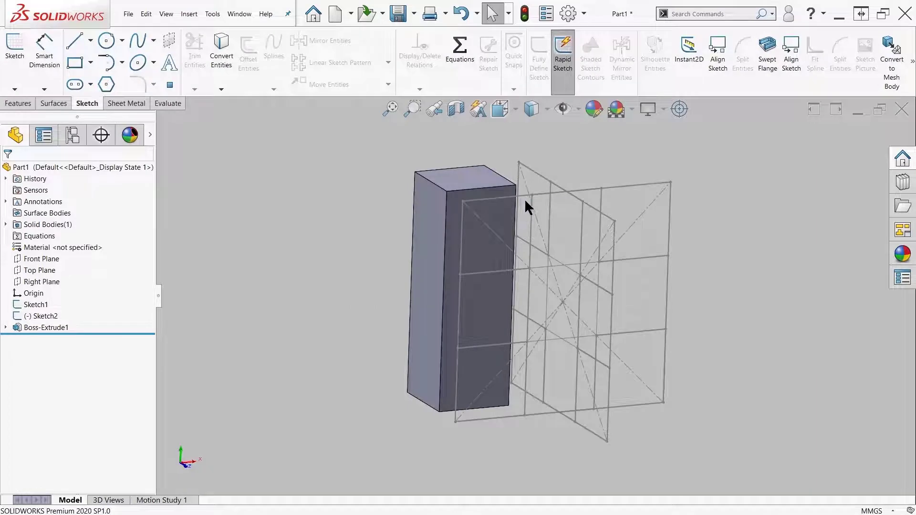
click(27, 103)
click(19, 53)
click(525, 196)
click(78, 442)
key(Delete)
click(487, 251)
click(8, 362)
click(81, 237)
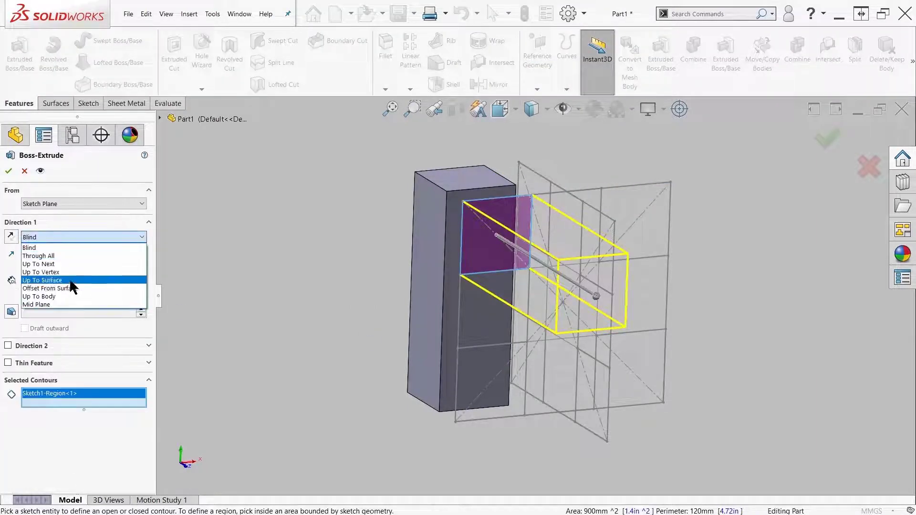
click(68, 305)
click(8, 170)
Expand the two extrusions in the feature tree and show their grid sketches
middle_drag(687, 255, 606, 263)
click(5, 339)
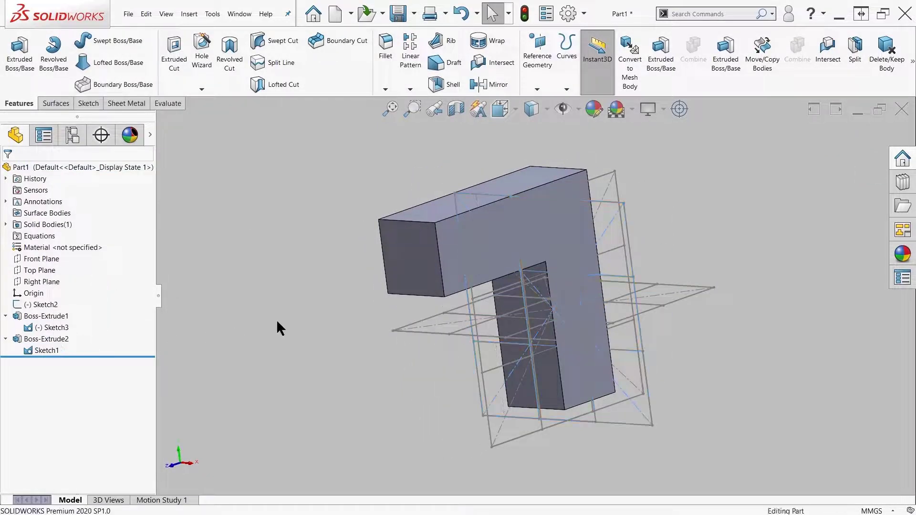
mouse_move(276, 319)
middle_down()
mouse_move(285, 323)
mouse_move(250, 315)
mouse_move(496, 338)
middle_up()
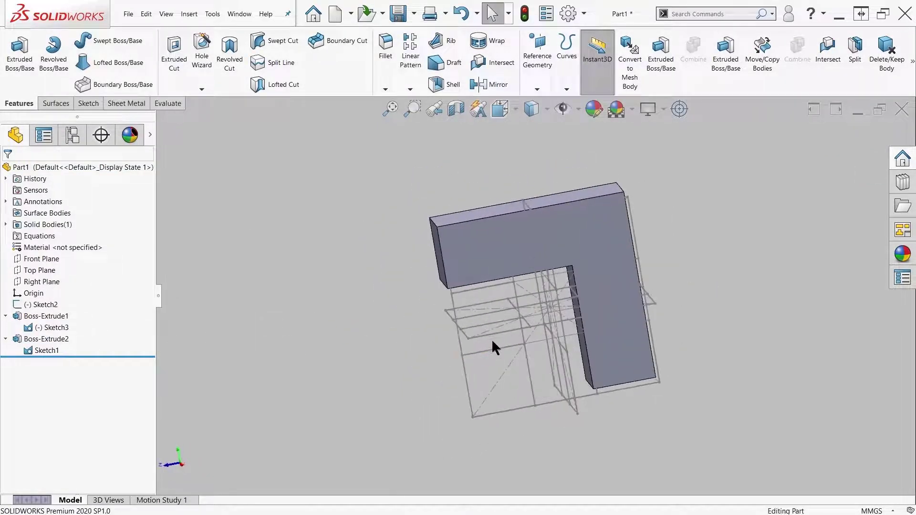
Extrude the Sketch2 edge cell below the horizontal arm as a separate Mid Plane body, with the thin feature turned off
click(19, 53)
click(461, 342)
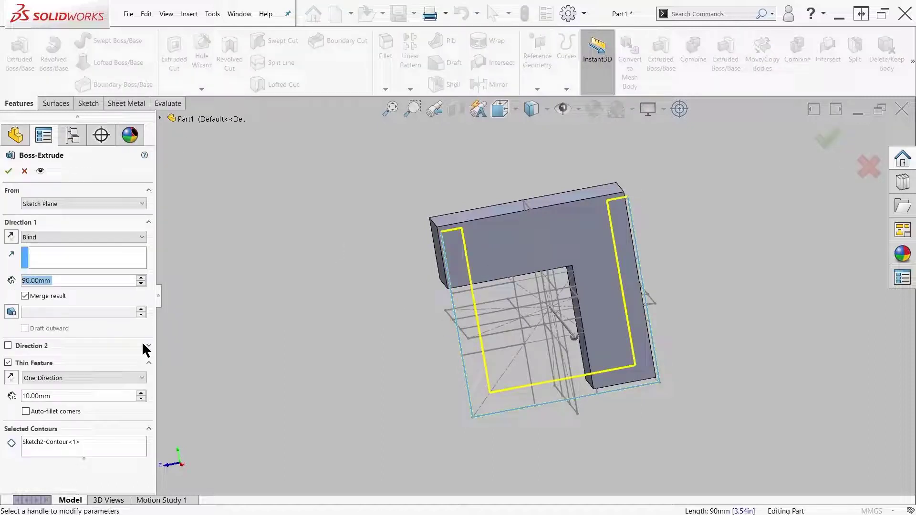
click(8, 363)
click(490, 345)
click(56, 237)
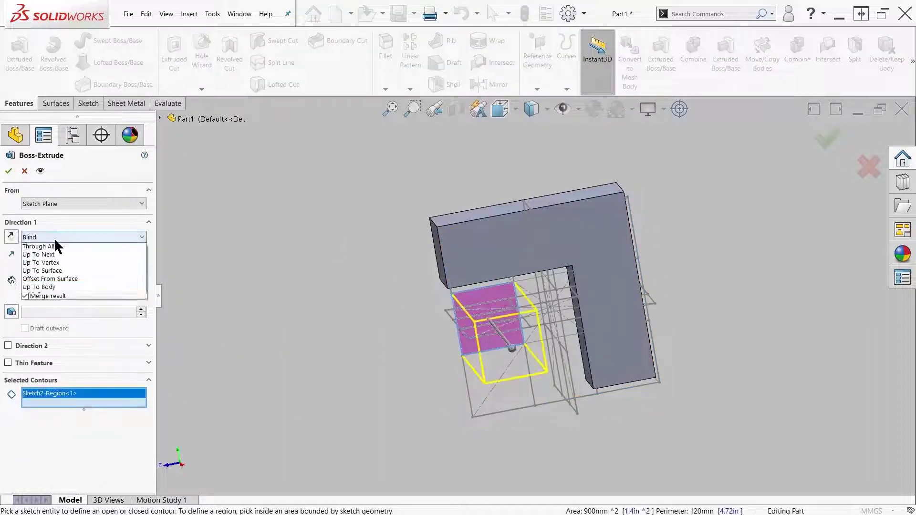
click(38, 295)
click(8, 171)
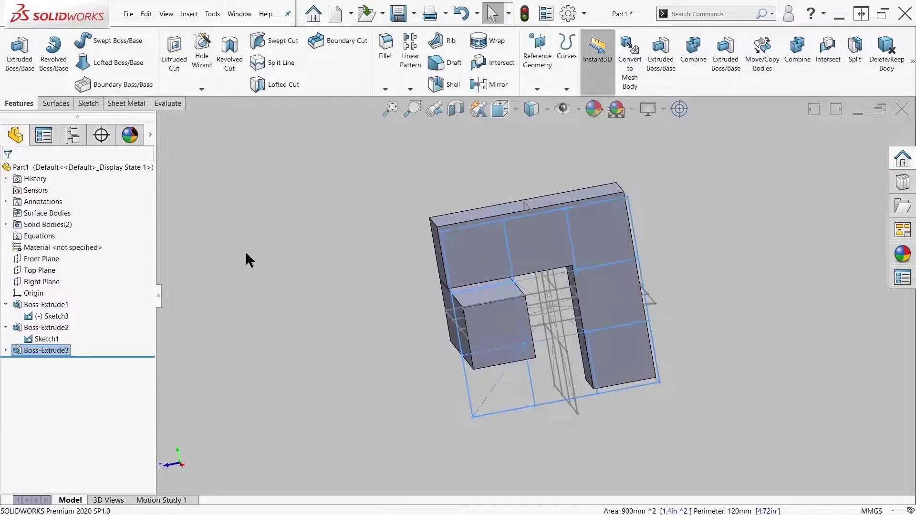
click(245, 251)
Extrude only the Sketch3 corner cell at the top of the tall column as a 90 mm Mid Plane boss with Merge result on
middle_drag(245, 251, 506, 268)
click(19, 53)
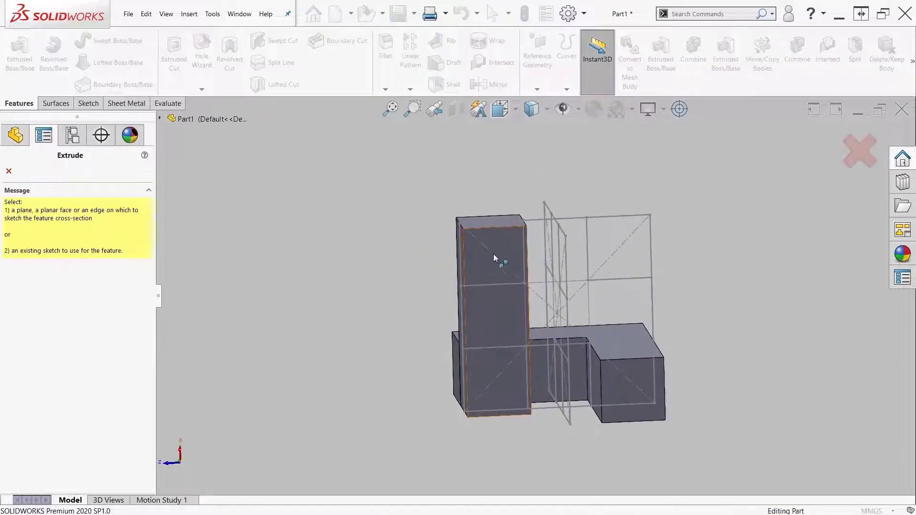
click(50, 315)
click(57, 237)
click(62, 302)
click(74, 383)
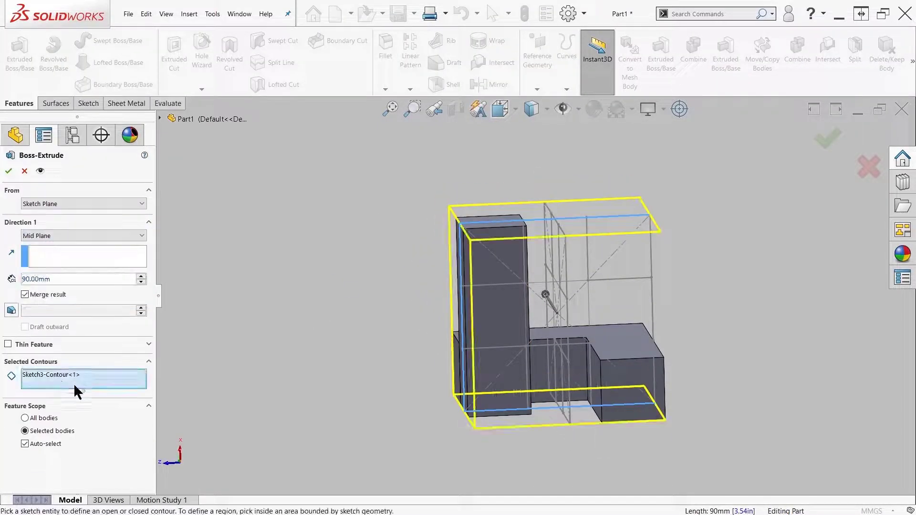
key(Delete)
click(479, 269)
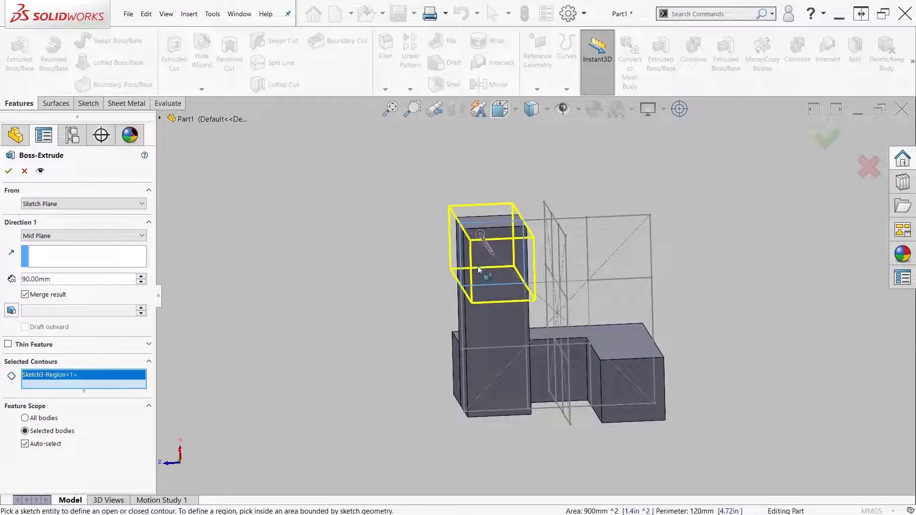
click(10, 169)
Extrude the middle edge cell of the Sketch1 grid, in the gap between the bars, as a separate 90 mm Mid Plane body
middle_drag(338, 239, 373, 276)
scroll(373, 275, down, 1)
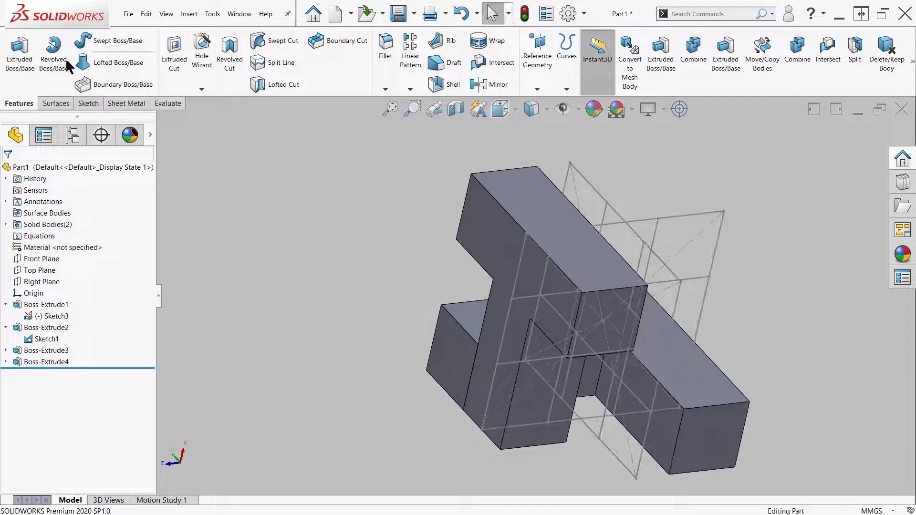
click(23, 57)
middle_drag(691, 253, 588, 268)
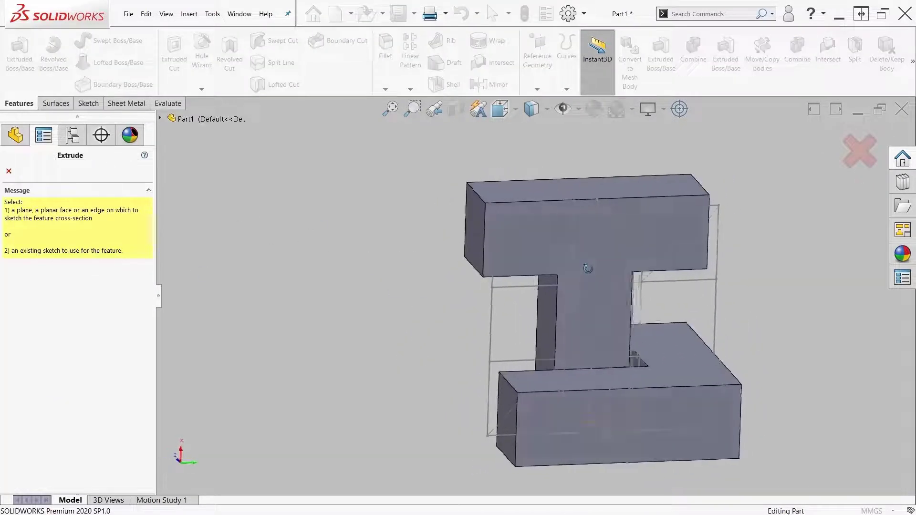
click(493, 306)
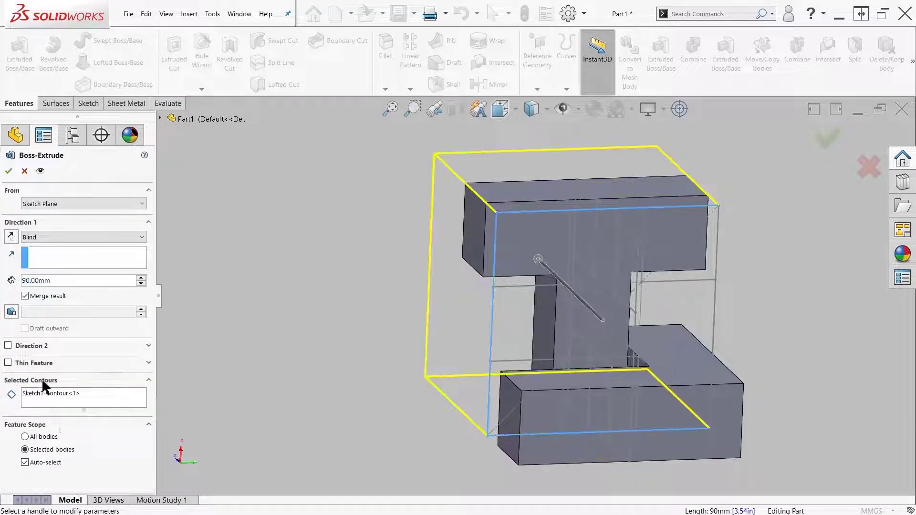
click(84, 236)
click(52, 304)
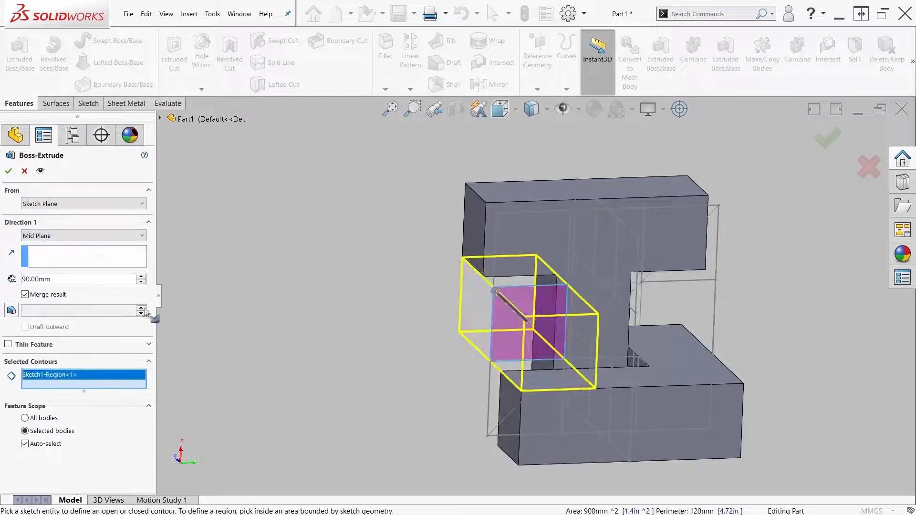
click(8, 172)
Extrude the centre cell of the Sketch3 grid as a separate 90 mm Mid Plane body
middle_drag(384, 268, 299, 286)
key(Return)
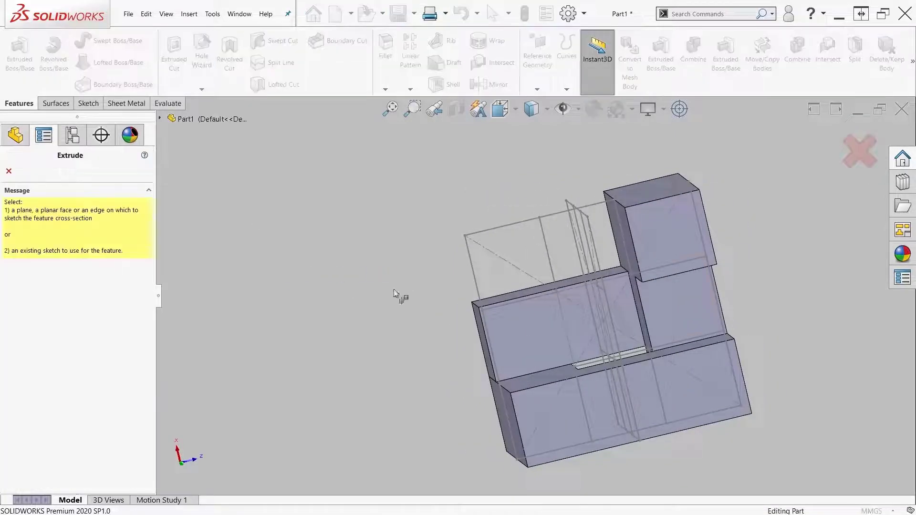
click(550, 219)
click(57, 404)
click(583, 317)
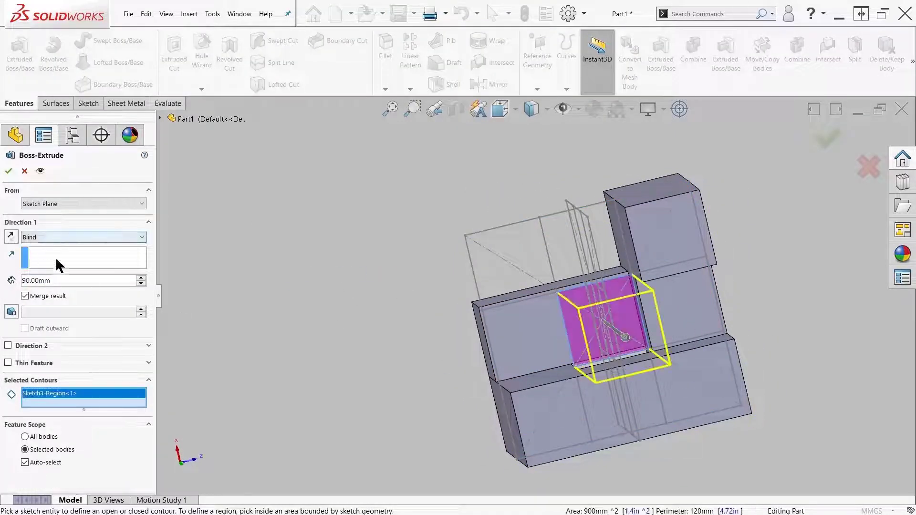
click(57, 237)
click(68, 305)
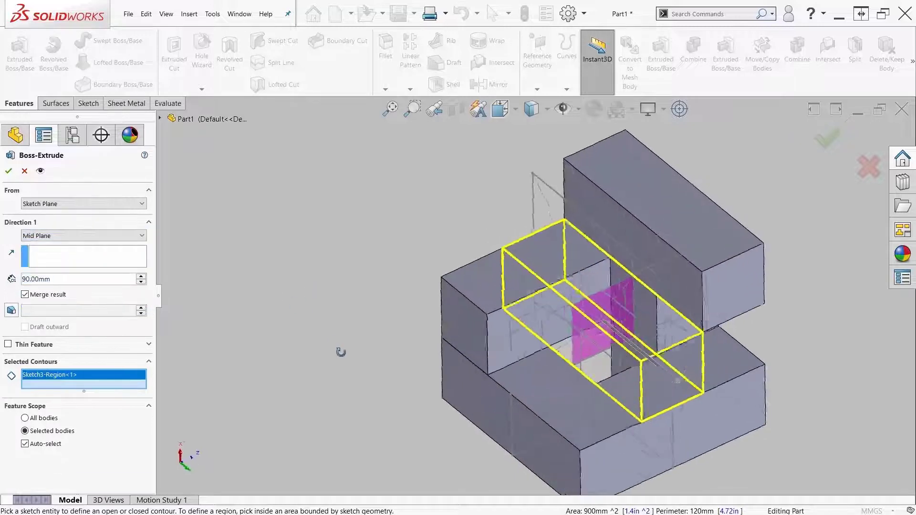
click(9, 171)
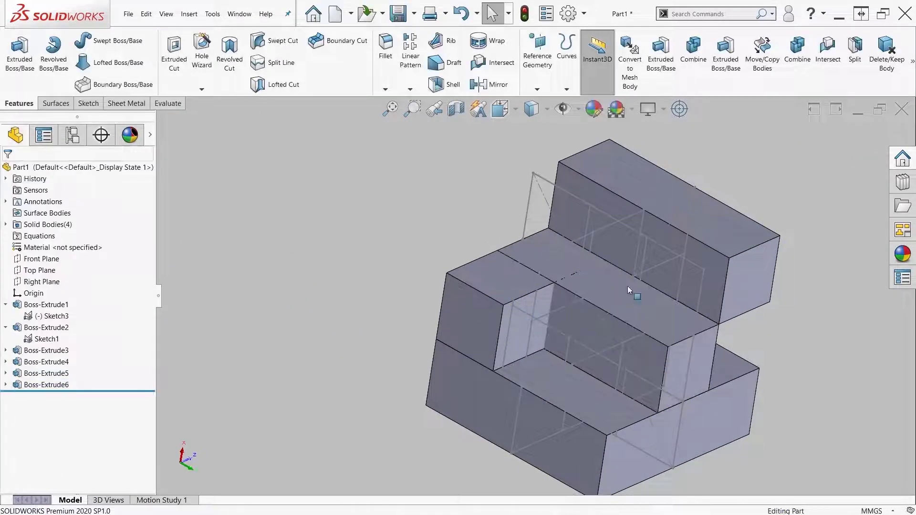
Combine the centre bar and the adjacent middle-layer bar into one body using the Add operation
click(685, 366)
ctrl+click(488, 327)
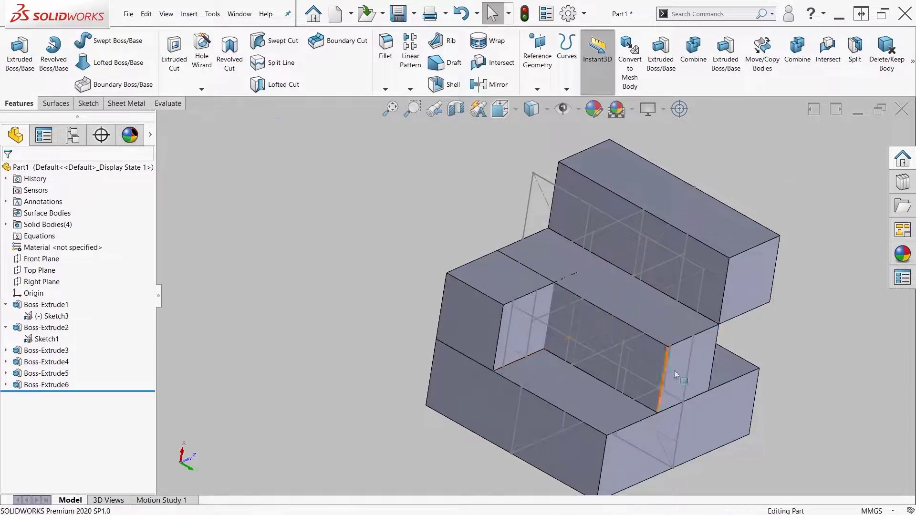
click(693, 50)
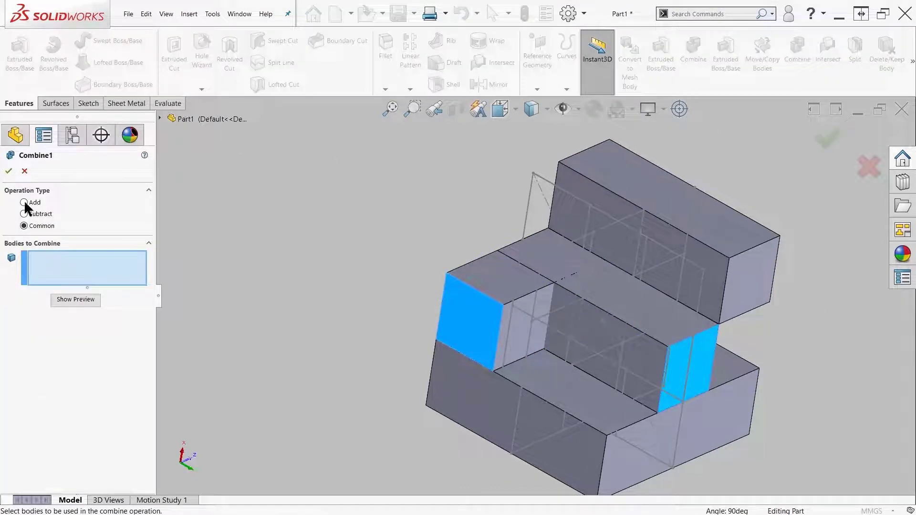
key(Return)
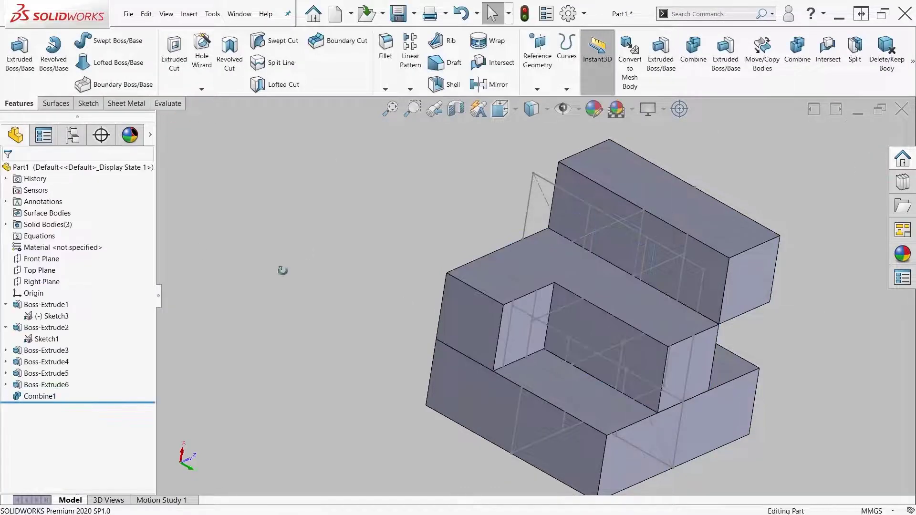
Extrude the opposite middle edge cell of the Sketch1 grid as a separate 90 mm Mid Plane body
middle_drag(280, 267, 266, 251)
middle_drag(665, 329, 720, 305)
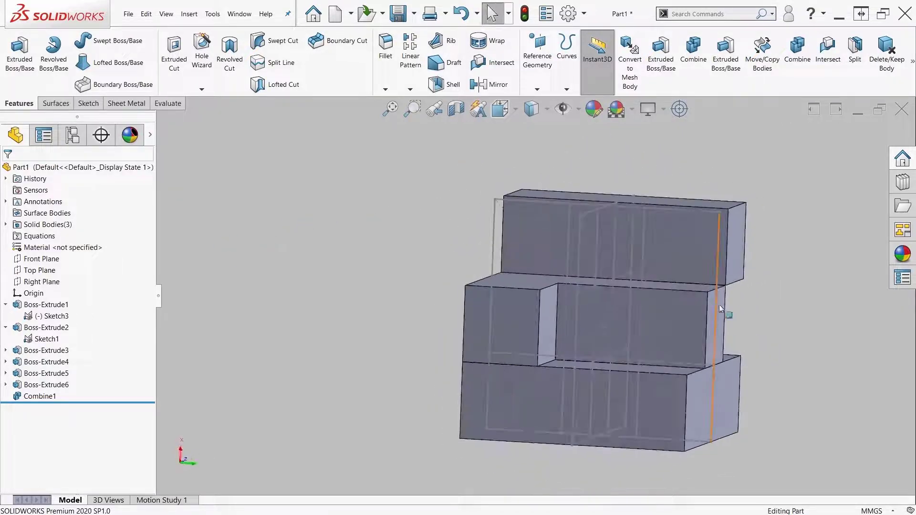
click(19, 53)
click(8, 362)
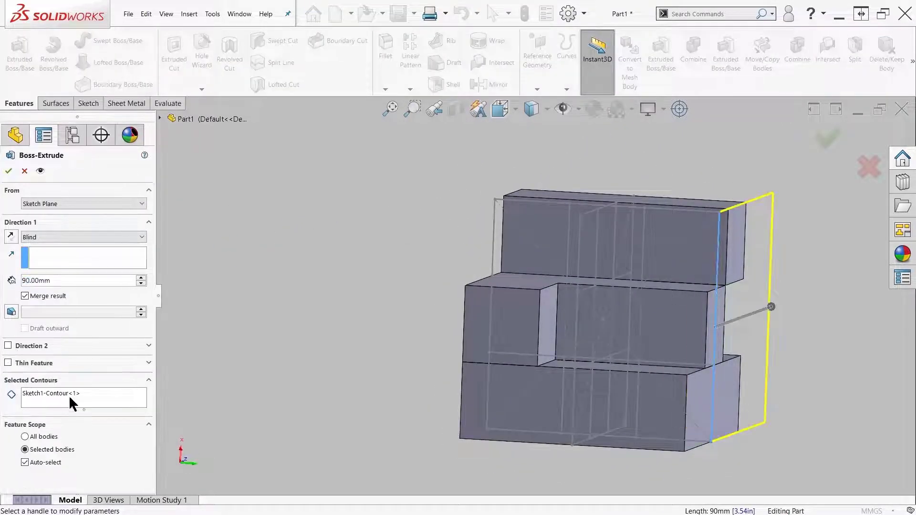
click(72, 401)
click(698, 320)
click(28, 237)
click(54, 305)
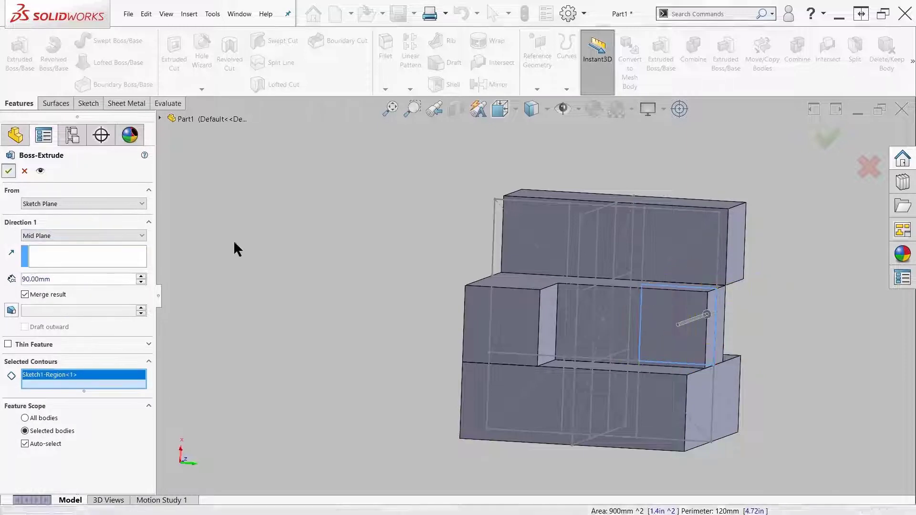
key(Return)
click(264, 238)
Combine the new middle-layer edge bar with the previously combined centre body
mouse_move(552, 296)
middle_down()
mouse_move(413, 319)
mouse_move(439, 208)
mouse_move(539, 212)
mouse_move(413, 325)
mouse_move(525, 315)
middle_up()
click(739, 303)
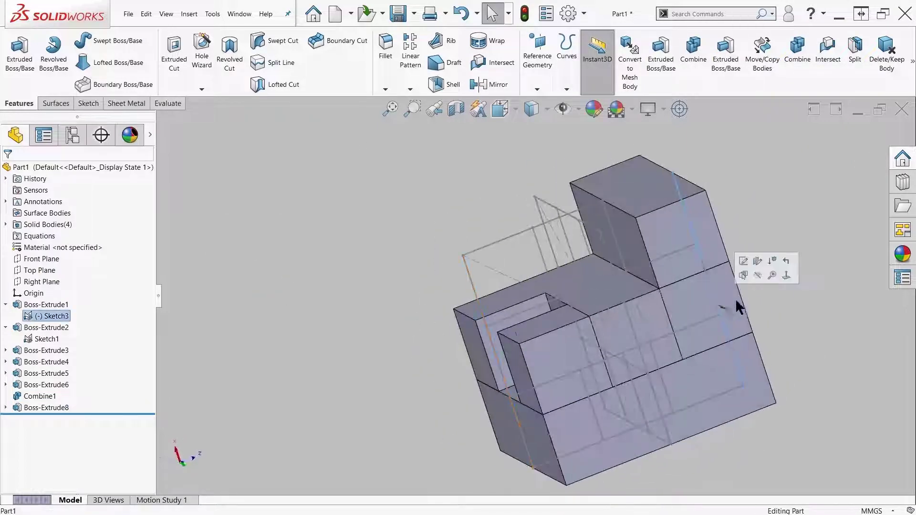
ctrl+click(498, 311)
click(692, 59)
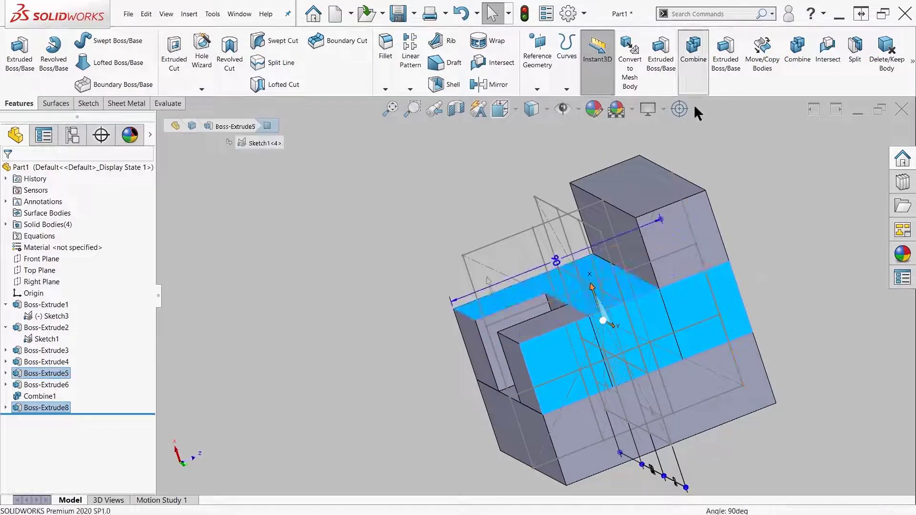
click(483, 334)
click(549, 348)
click(8, 173)
click(245, 246)
middle_drag(245, 246, 293, 119)
click(19, 53)
middle_drag(302, 370, 702, 238)
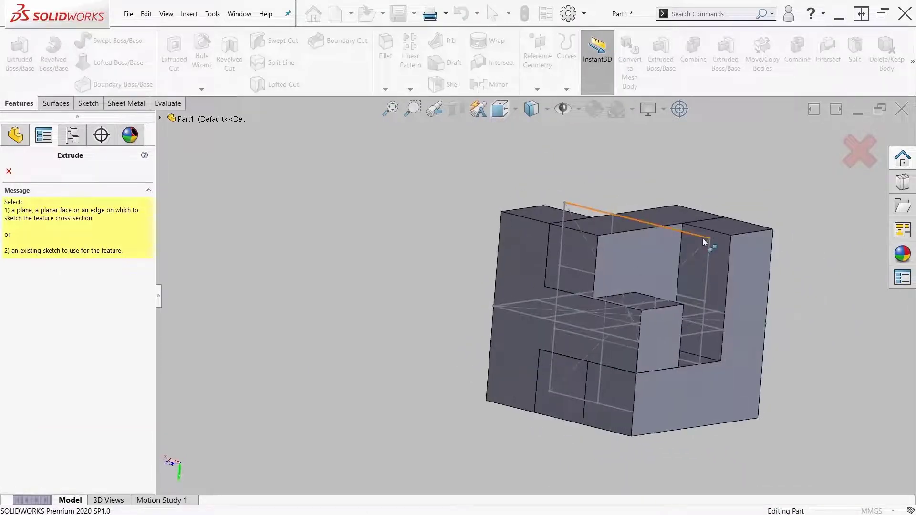
scroll(702, 238, down, 5)
middle_drag(697, 380, 752, 249)
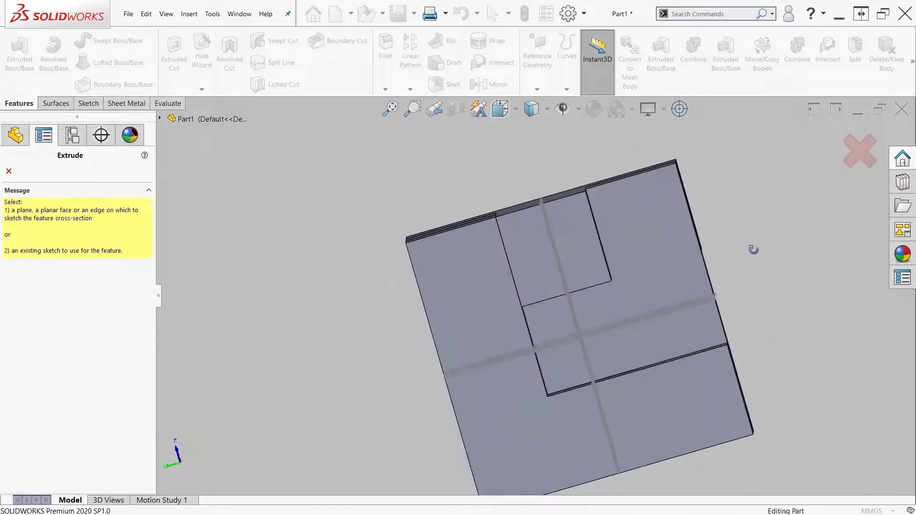
click(8, 170)
Expand the third extrusion in the feature tree and show its grid sketch, Sketch2
click(5, 350)
right_click(43, 362)
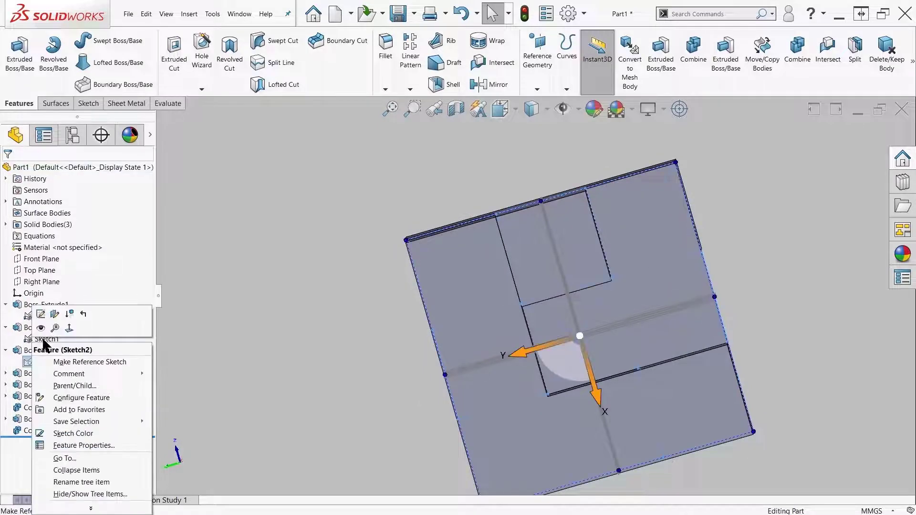
click(41, 328)
Extrude three cells of the Sketch2 grid 45 mm Blind in the reversed direction, with Merge result and the thin feature off
mouse_move(308, 320)
middle_down()
mouse_move(300, 377)
mouse_move(297, 353)
middle_up()
click(36, 62)
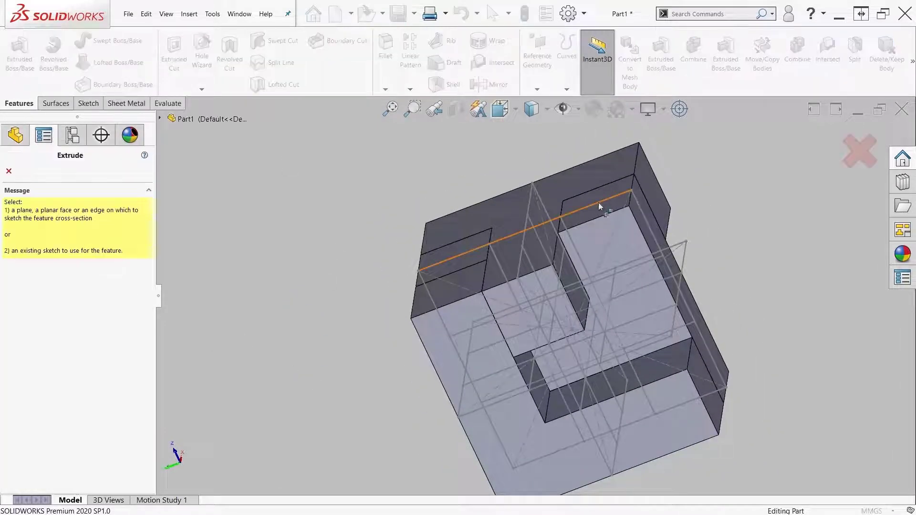
click(598, 202)
click(76, 237)
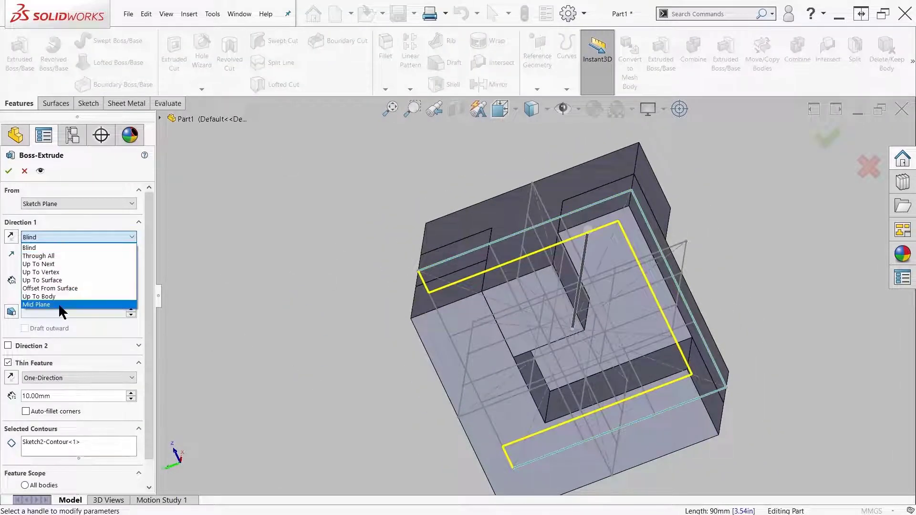
click(74, 248)
click(76, 281)
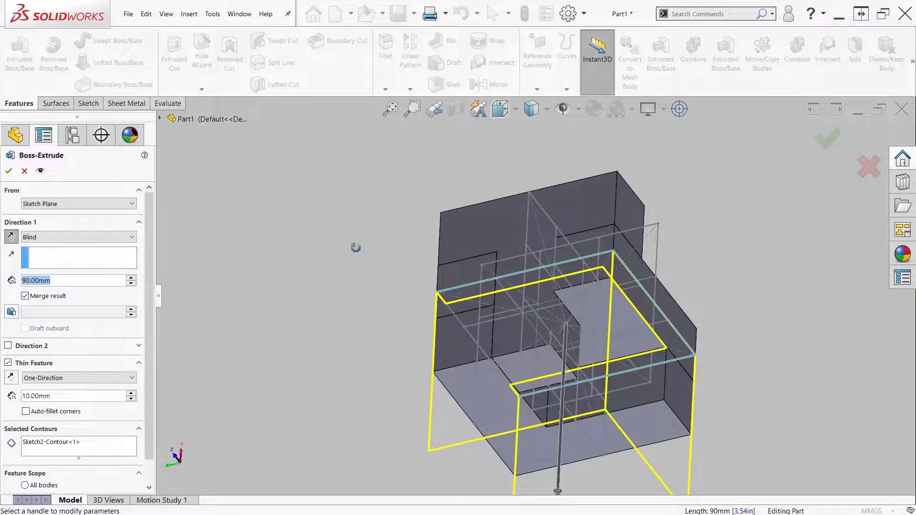
middle_drag(356, 248, 358, 313)
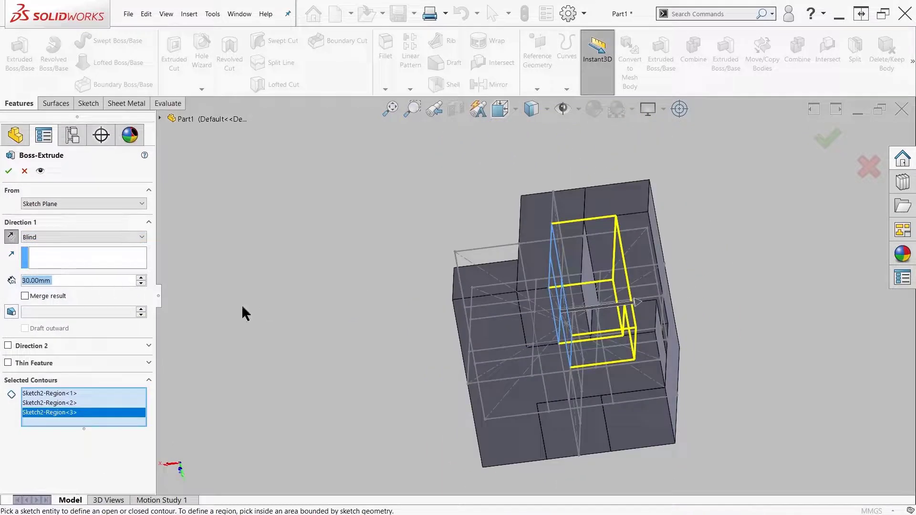
text(45)
key(Return)
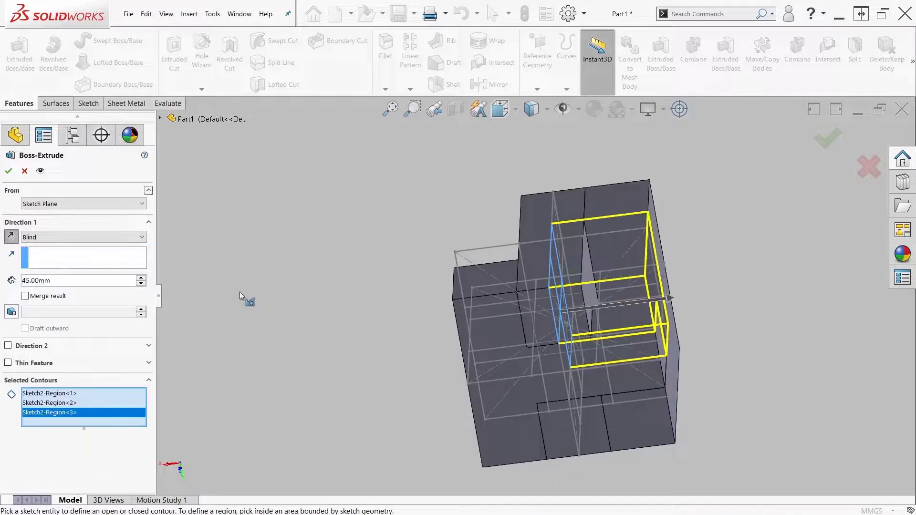
middle_drag(274, 252, 267, 291)
click(24, 171)
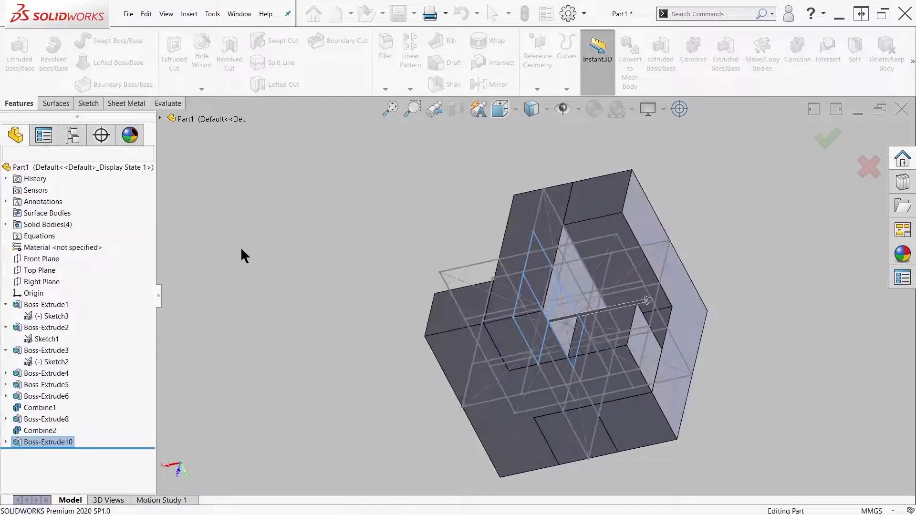
Start extruding Sketch2 from the model with the thin feature off, replacing the whole-square contour with six individual grid cells
middle_drag(297, 262, 503, 392)
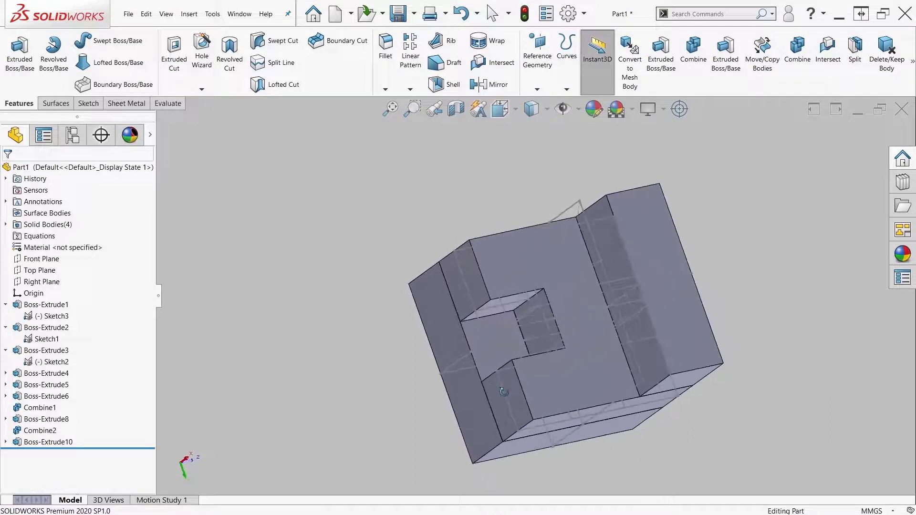
mouse_move(479, 322)
middle_down()
mouse_move(539, 321)
mouse_move(471, 313)
middle_up()
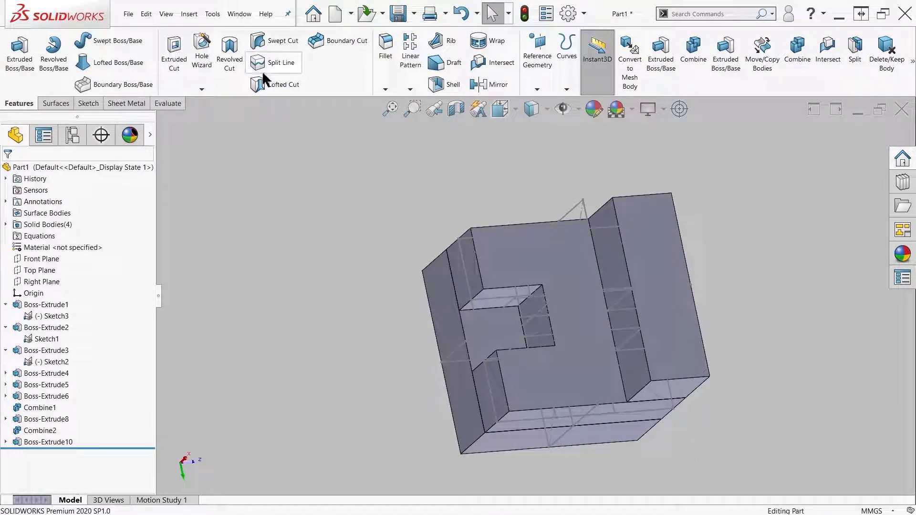
click(20, 63)
click(465, 265)
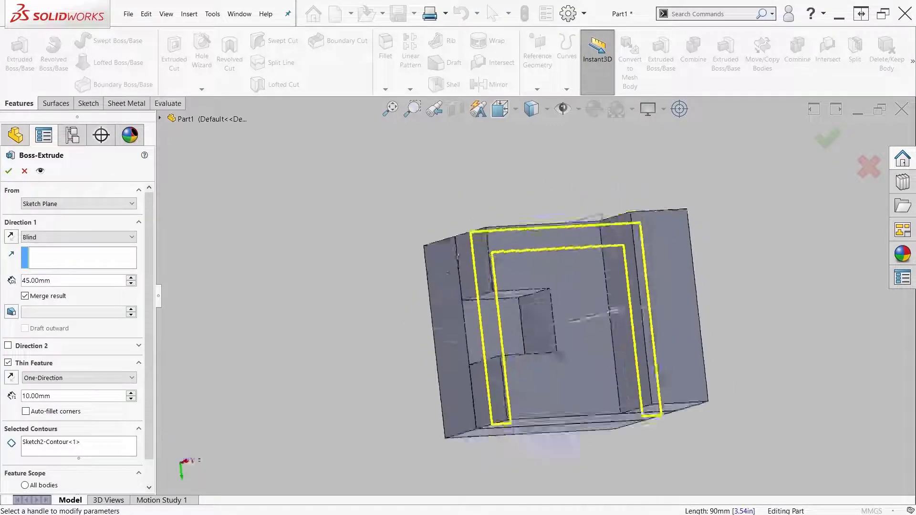
middle_drag(457, 256, 472, 224)
click(7, 362)
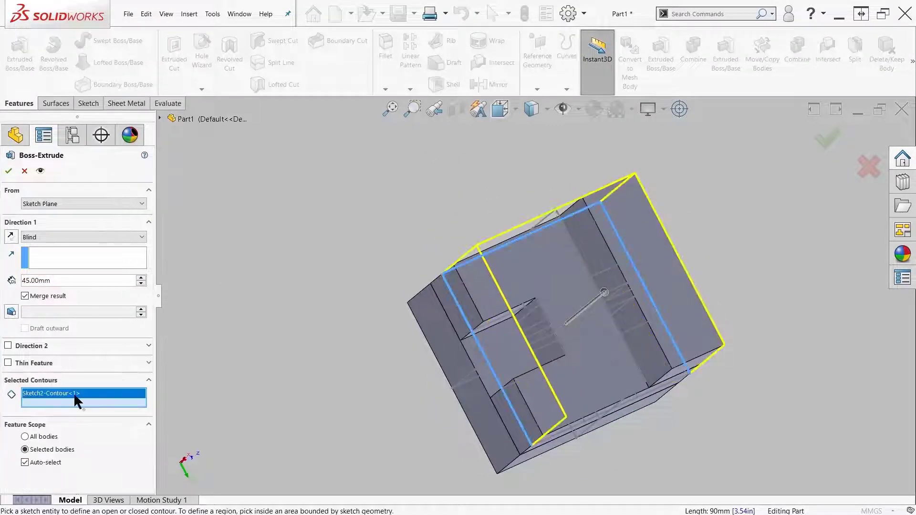
key(Delete)
click(497, 344)
click(489, 284)
click(525, 262)
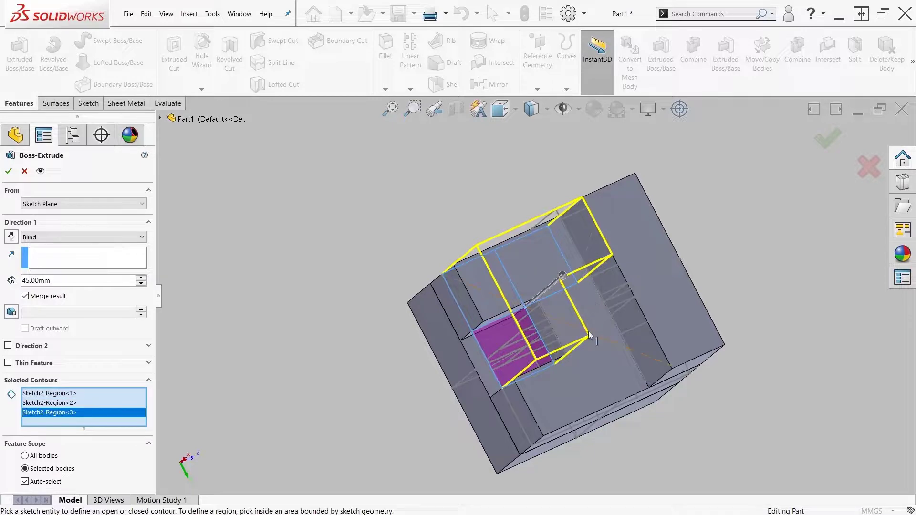
click(585, 343)
click(603, 382)
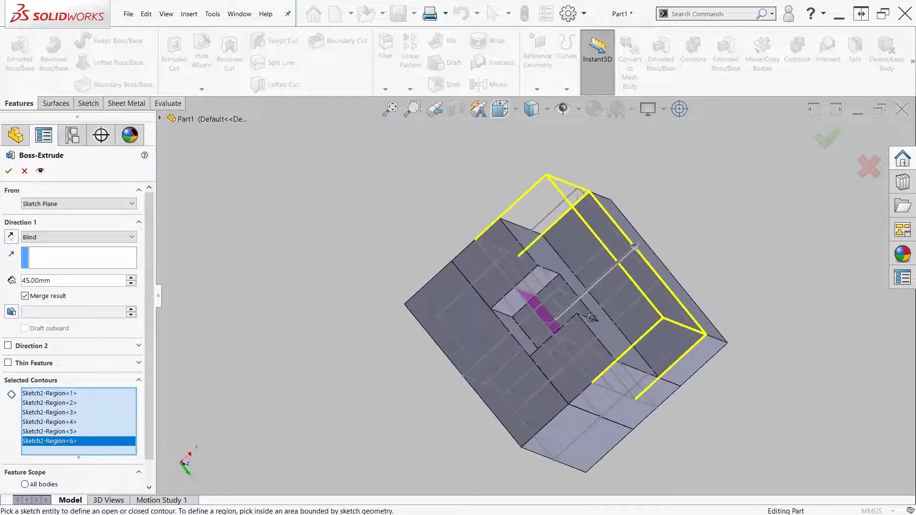
Add a second direction of 15 mm to the 45 mm extrusion of the six cells and create it as a separate body
middle_drag(591, 317, 355, 334)
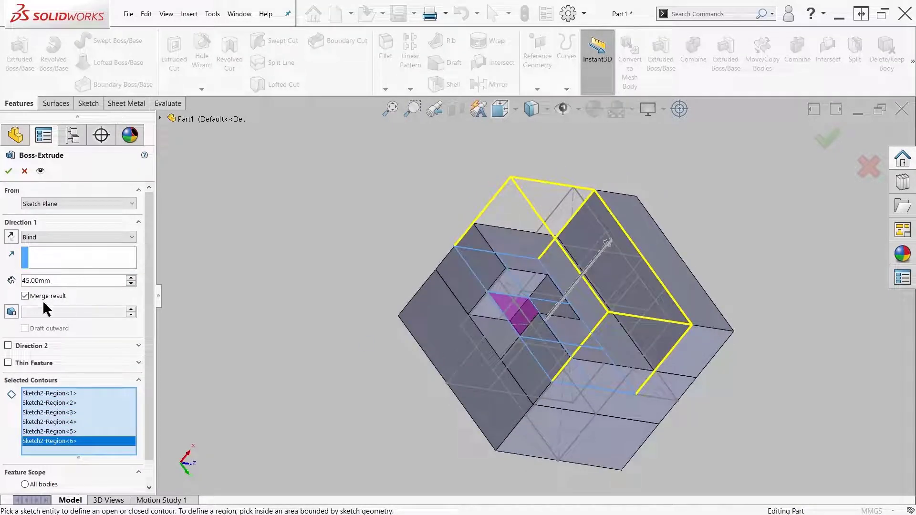
click(56, 346)
text(15)
key(Return)
middle_drag(290, 334, 591, 264)
click(8, 172)
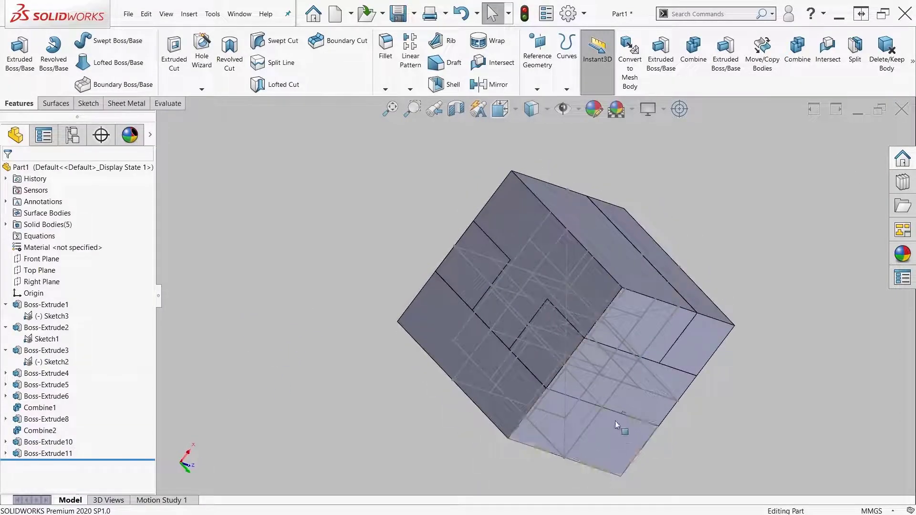
Hide the three grid sketches, Sketch1, Sketch2 and Sketch3, so only the solid bodies are displayed
middle_drag(616, 424, 477, 363)
click(46, 316)
ctrl+click(44, 339)
ctrl+click(48, 362)
click(53, 347)
mouse_move(382, 294)
middle_down()
mouse_move(464, 280)
mouse_move(559, 241)
middle_up()
click(561, 238)
middle_drag(620, 248, 340, 275)
click(340, 275)
Roll the model back above Boss-Extrude11 and intersect the Boss-Extrude10 and Combine2 bodies with Create both, Merge result off and no regions excluded
drag(85, 457, 100, 447)
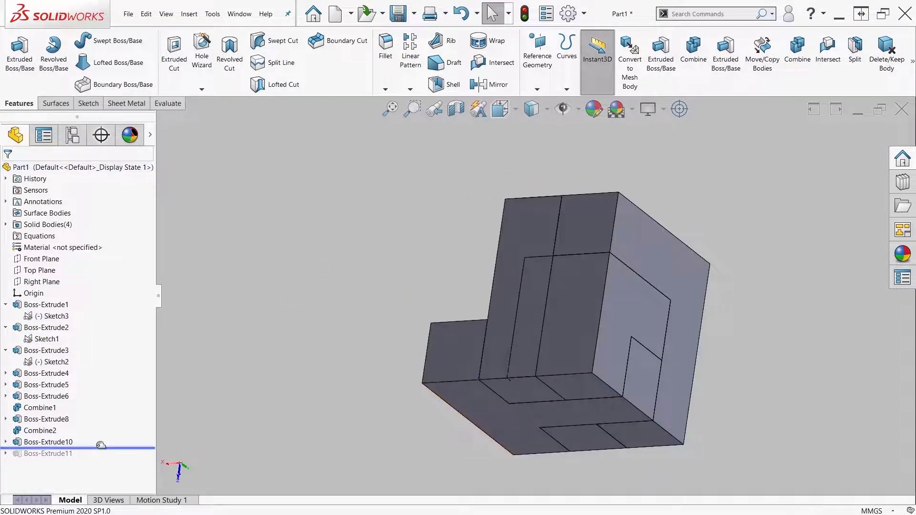
middle_drag(289, 278, 563, 320)
click(827, 53)
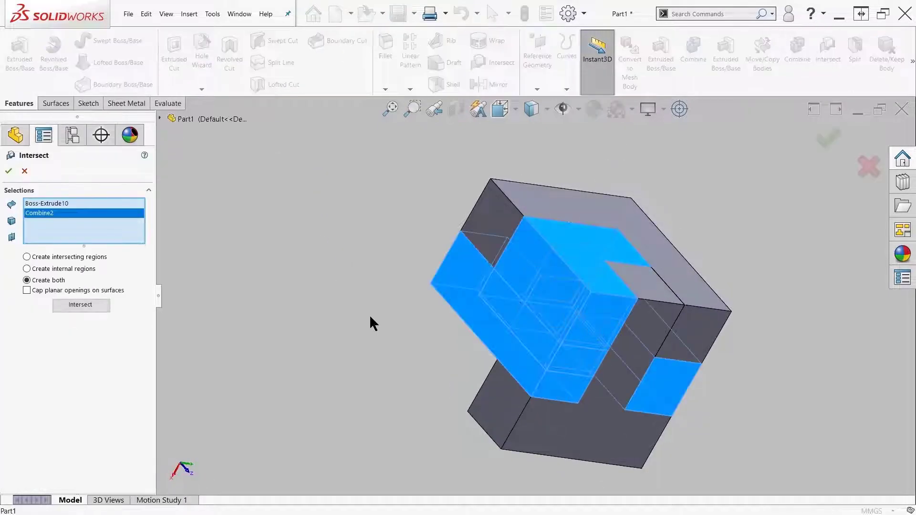
click(34, 259)
click(82, 305)
click(43, 270)
click(84, 305)
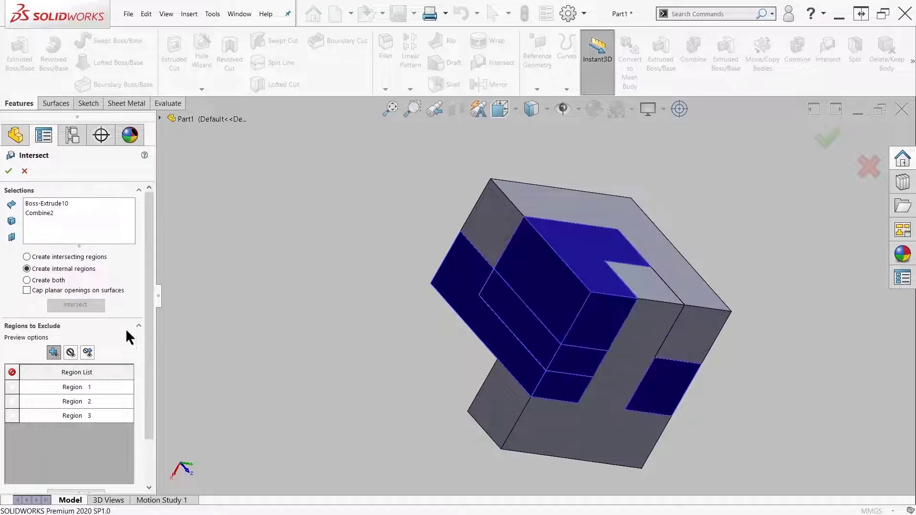
click(49, 281)
click(75, 305)
scroll(77, 334, down, 3)
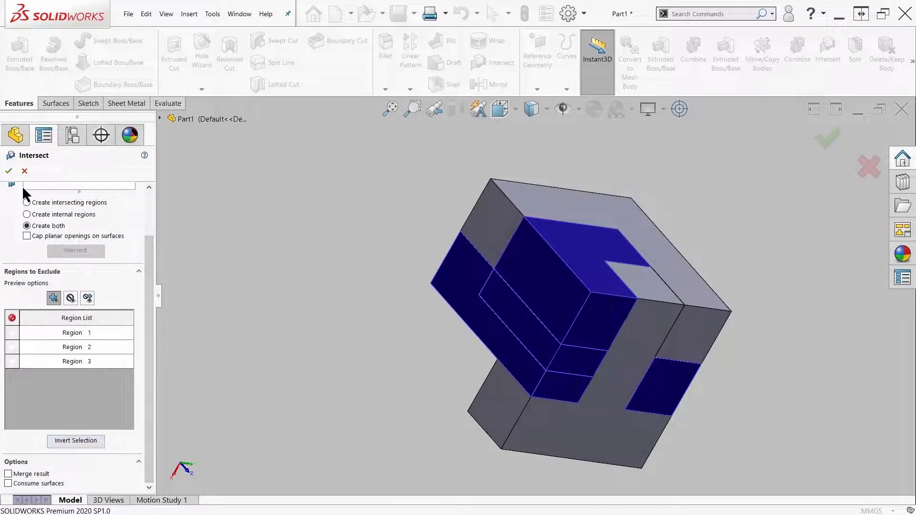
click(8, 171)
Combine the two touching regions from the intersection in the middle layer into one body using the Add operation
click(489, 303)
click(706, 58)
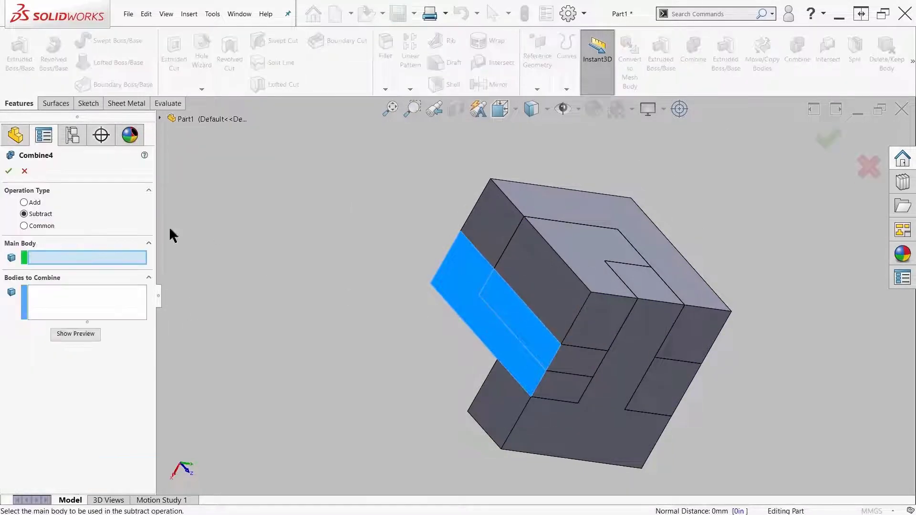
click(23, 202)
click(497, 286)
click(474, 284)
click(9, 171)
middle_drag(381, 268, 480, 281)
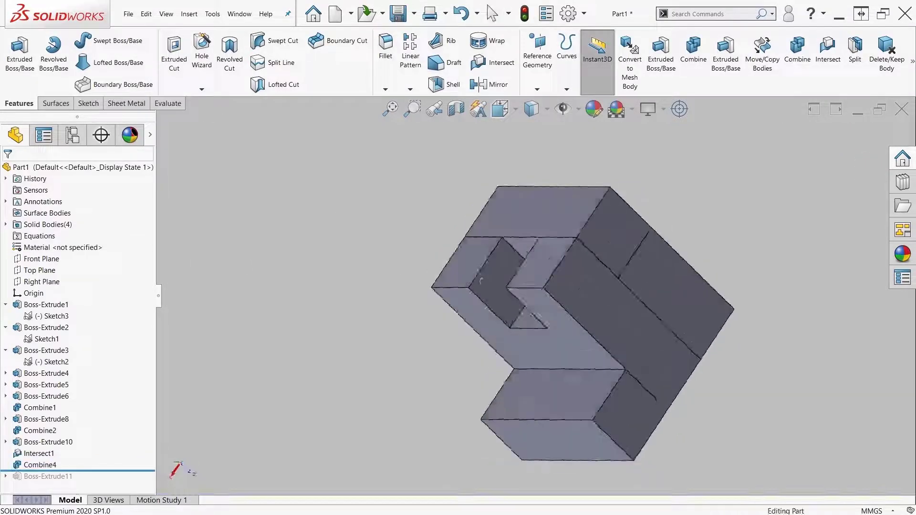
middle_drag(258, 325, 310, 330)
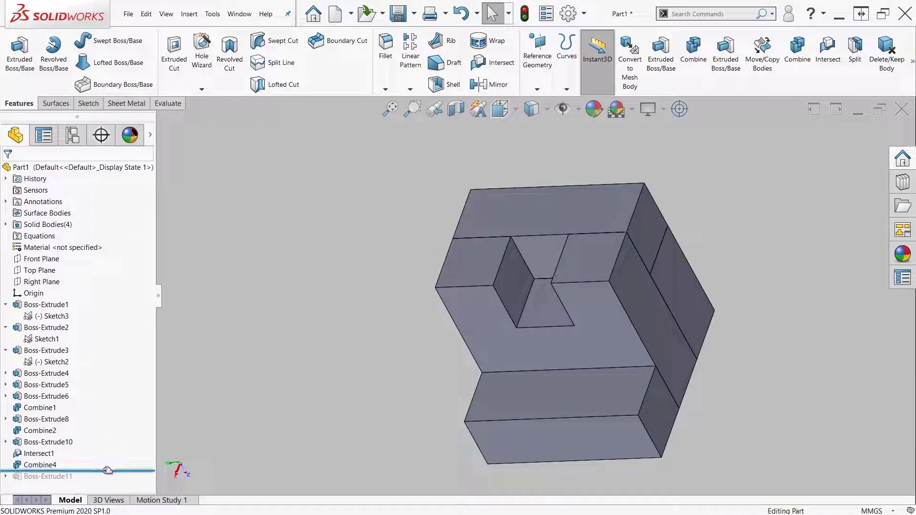
Roll the model forward past Boss-Extrude11 and intersect that body with the Combine4 body using Create both
drag(108, 470, 107, 481)
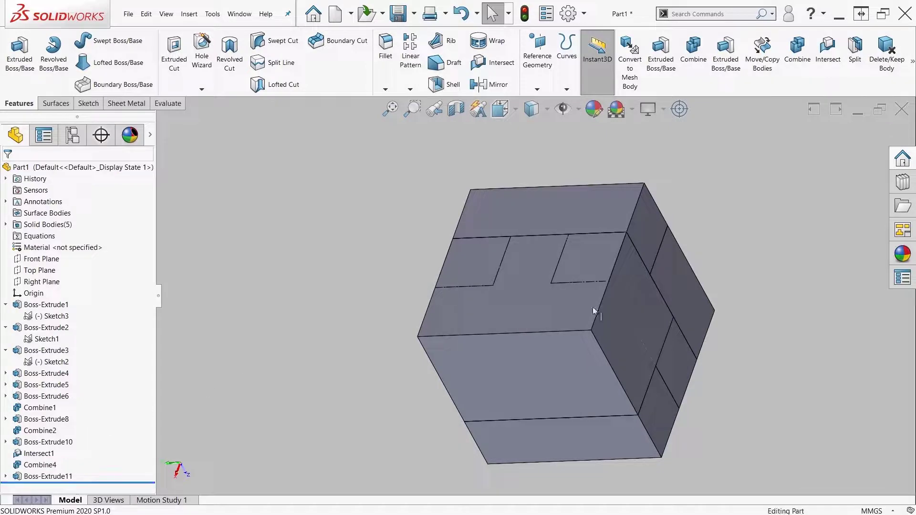
click(827, 53)
click(561, 332)
click(491, 354)
click(69, 307)
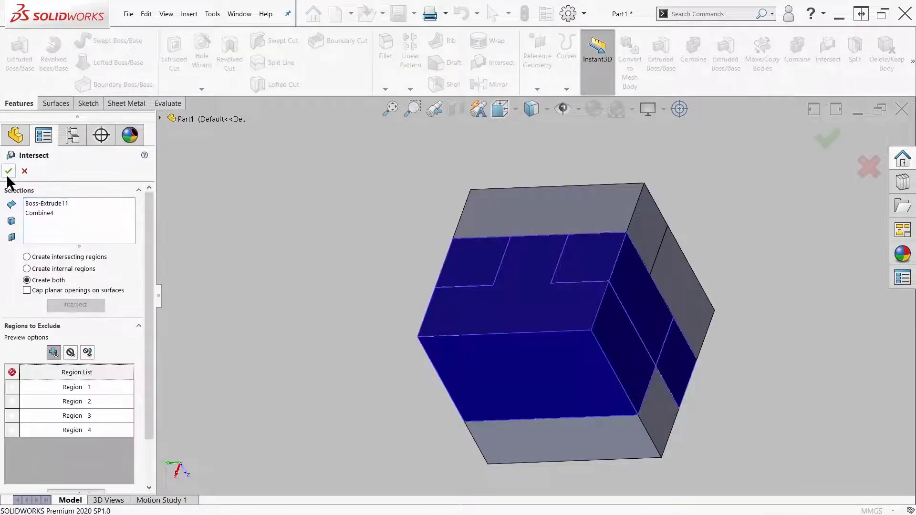
click(7, 173)
Edit the Intersect2 feature and turn off Merge result so its regions stay separate bodies
scroll(96, 382, down, 1)
right_click(39, 473)
click(50, 279)
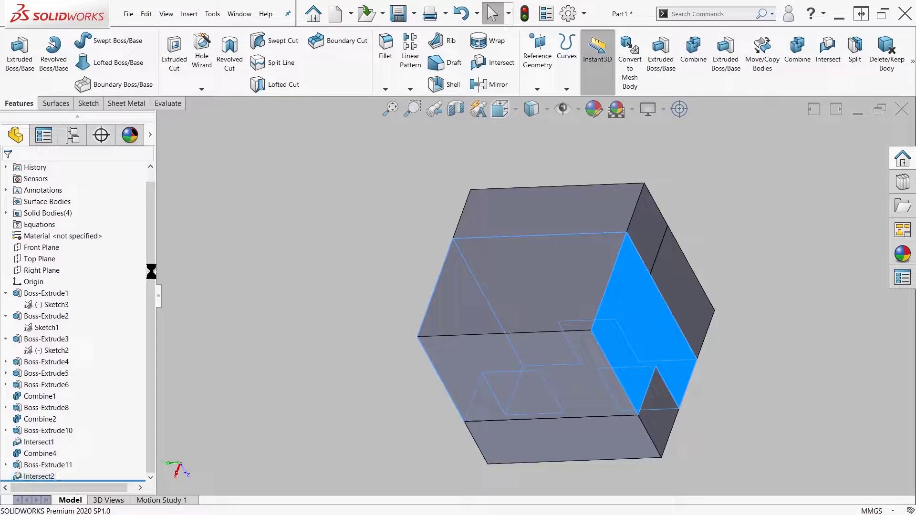
drag(149, 286, 149, 340)
click(9, 171)
Combine the three middle-layer bodies Intersect2[4], Intersect2[3] and Intersect2[2] into one piece using the Add operation
middle_drag(417, 327, 572, 267)
click(796, 53)
click(646, 243)
click(582, 305)
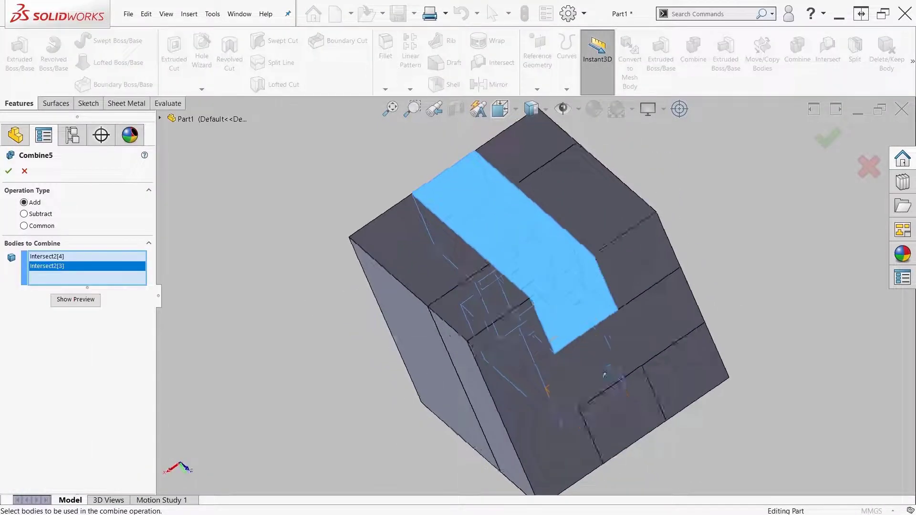
middle_drag(603, 374, 525, 334)
click(509, 377)
middle_drag(509, 376, 311, 262)
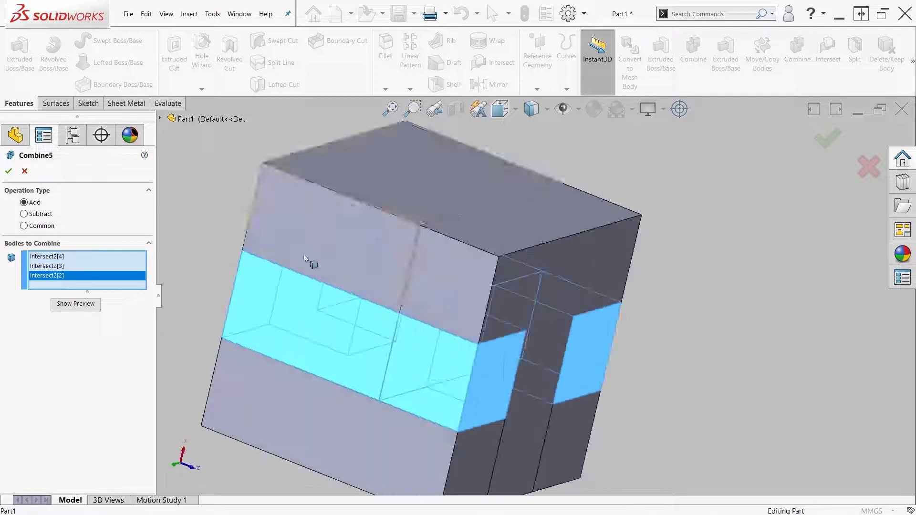
click(5, 172)
middle_drag(517, 370, 185, 321)
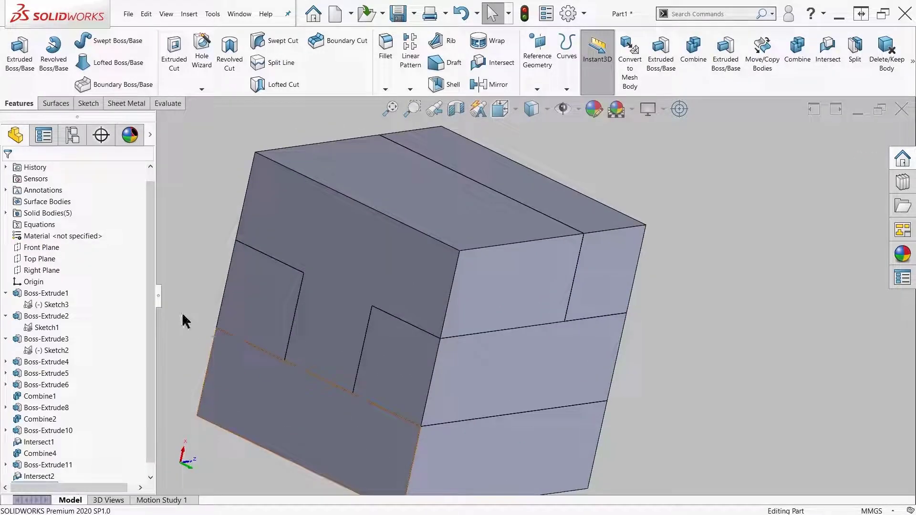
Expand the solid bodies folder and highlight each body in turn to examine the shape of every puzzle piece
click(5, 213)
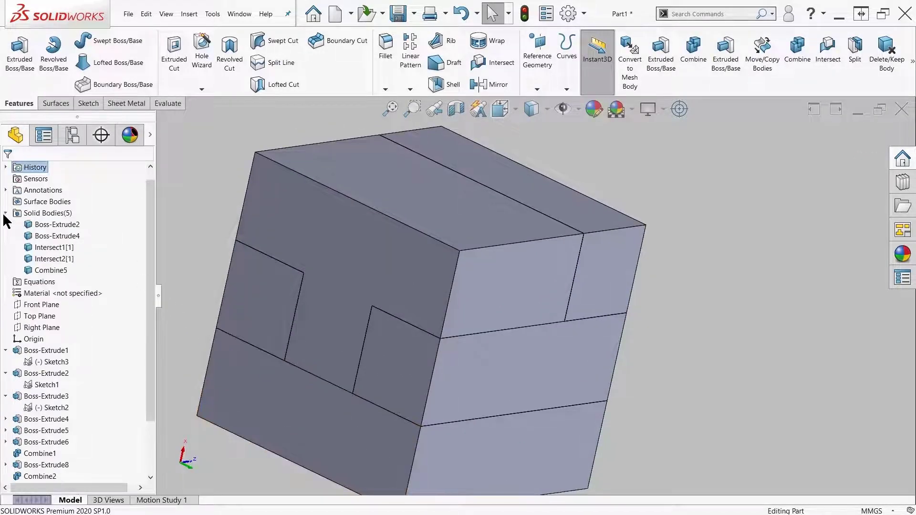
click(60, 227)
mouse_move(274, 357)
middle_down()
mouse_move(310, 262)
mouse_move(316, 167)
mouse_move(344, 294)
mouse_move(280, 359)
middle_up()
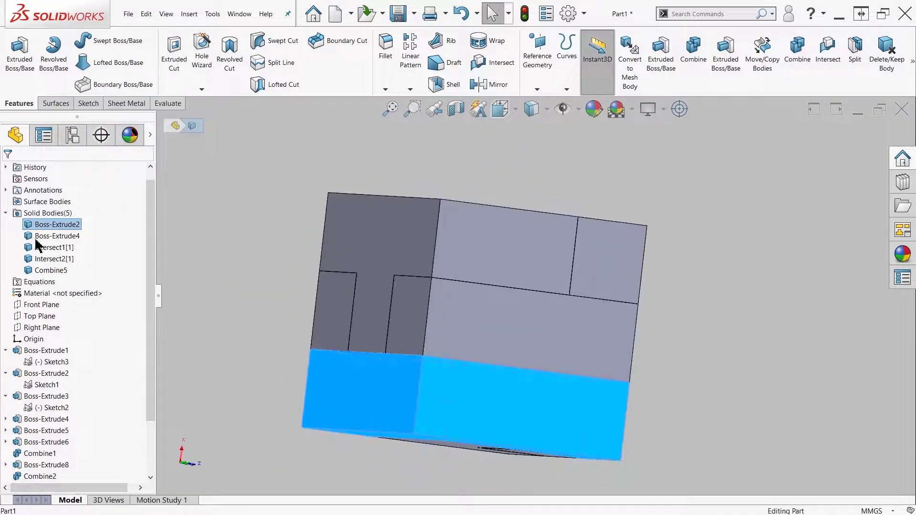
click(49, 239)
middle_drag(226, 268, 225, 329)
click(58, 249)
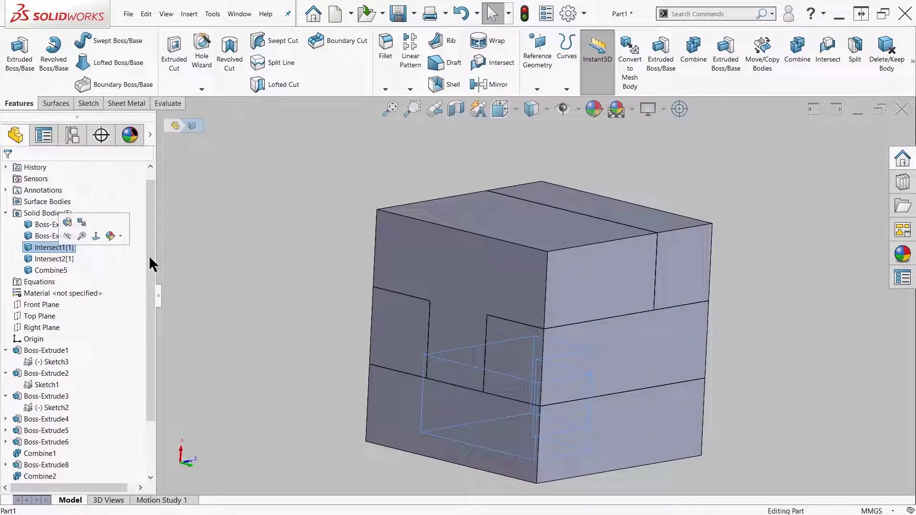
middle_drag(303, 299, 248, 341)
click(54, 259)
click(54, 271)
scroll(654, 405, up, 4)
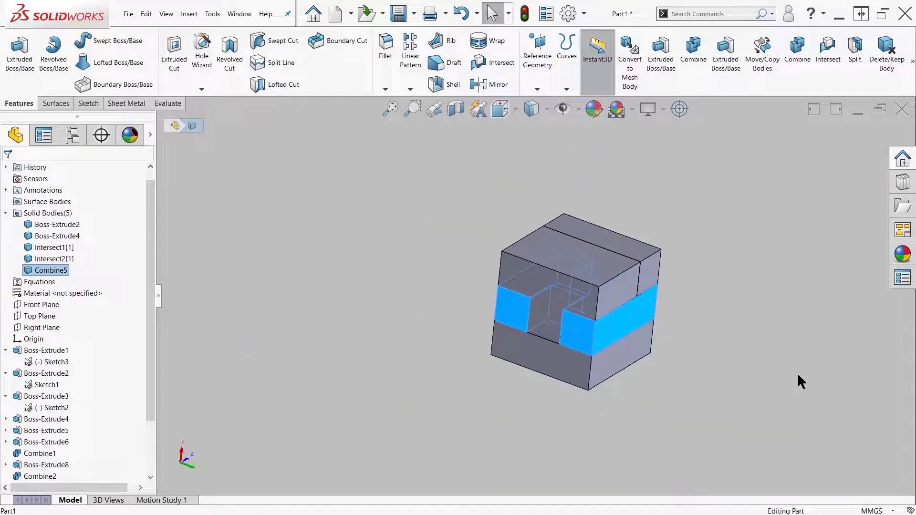
scroll(797, 373, down, 2)
click(631, 286)
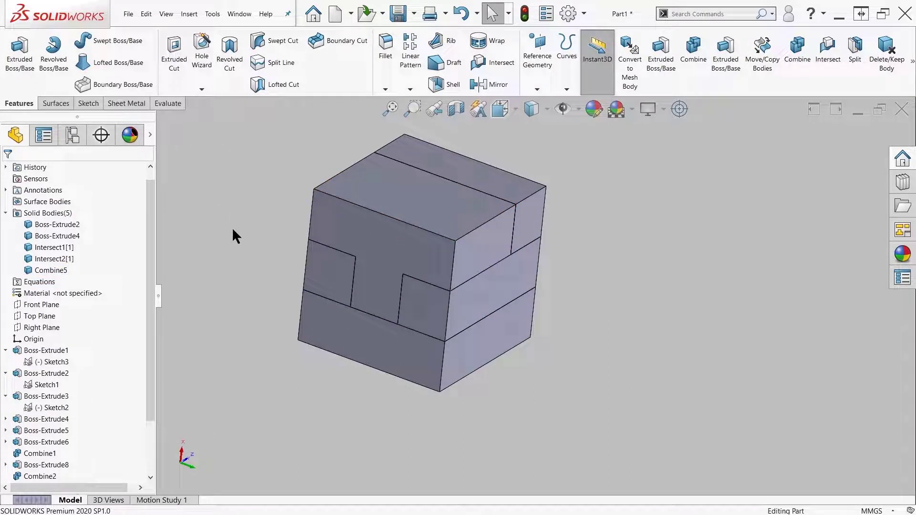
Create a new exploded view for the Default configuration and move the Intersect2[1] piece upward along X, clear of the cube
click(72, 134)
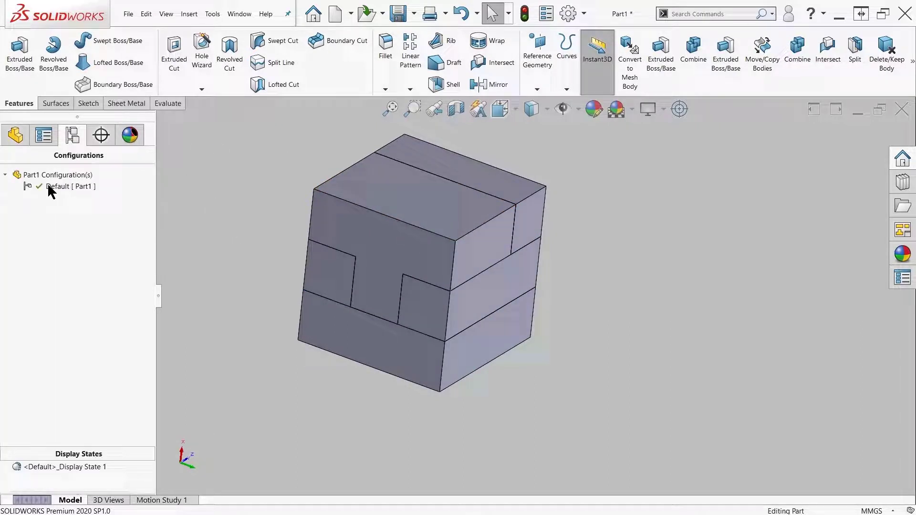
right_click(49, 187)
click(73, 192)
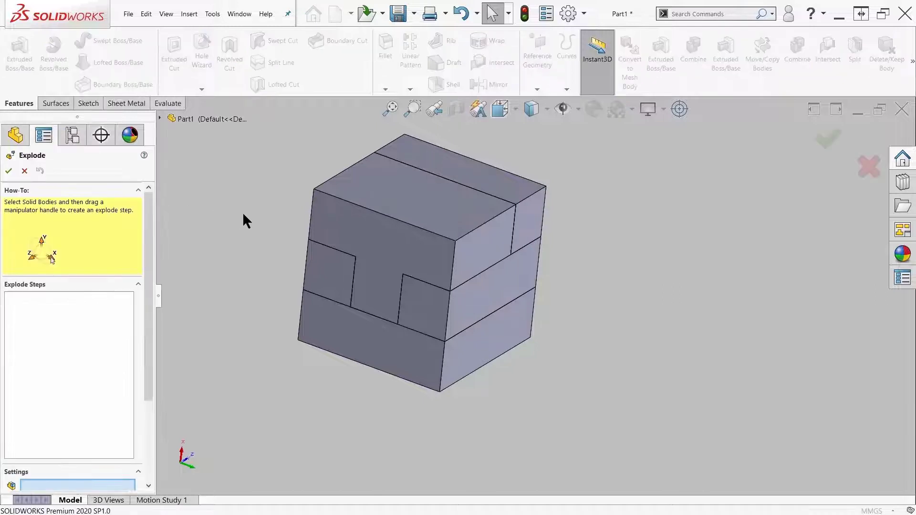
click(382, 263)
scroll(442, 240, up, 3)
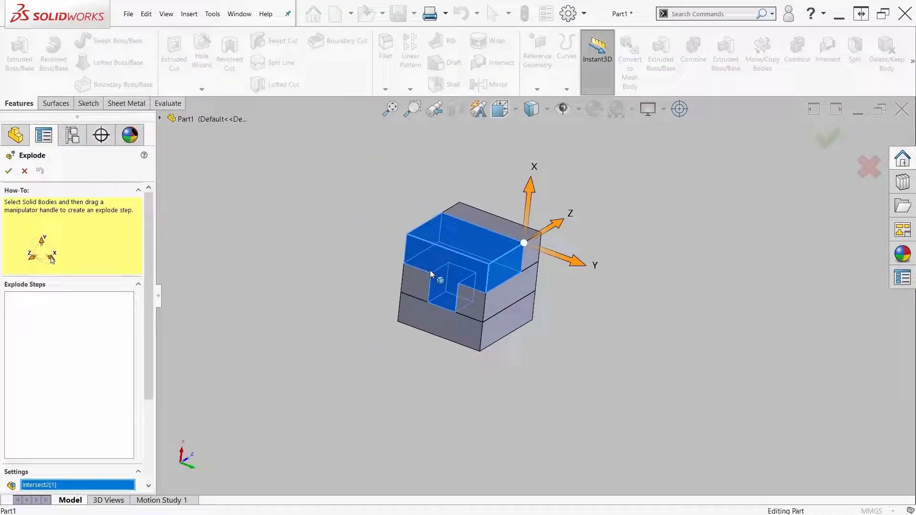
drag(511, 198, 507, 111)
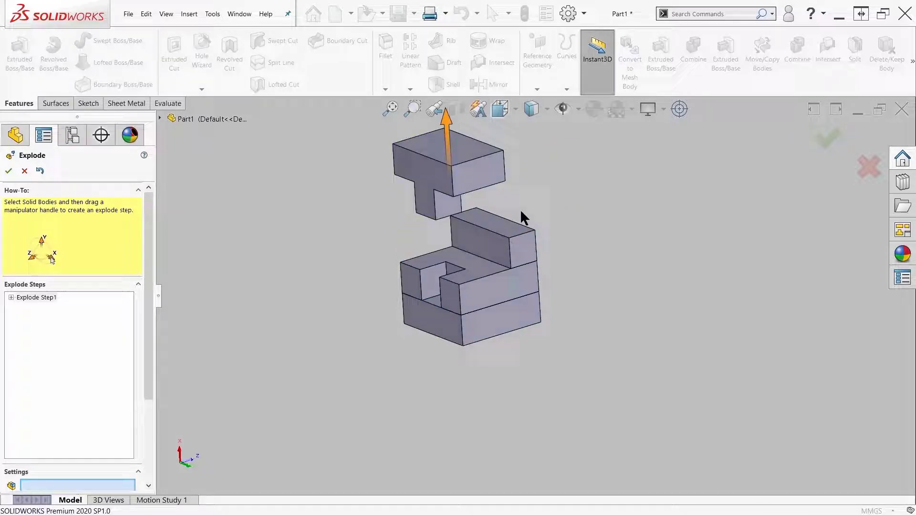
Add explode steps moving the T-shaped Boss-Extrude4 piece outward along Z and the L-shaped Boss-Extrude2 piece downward along X
click(508, 247)
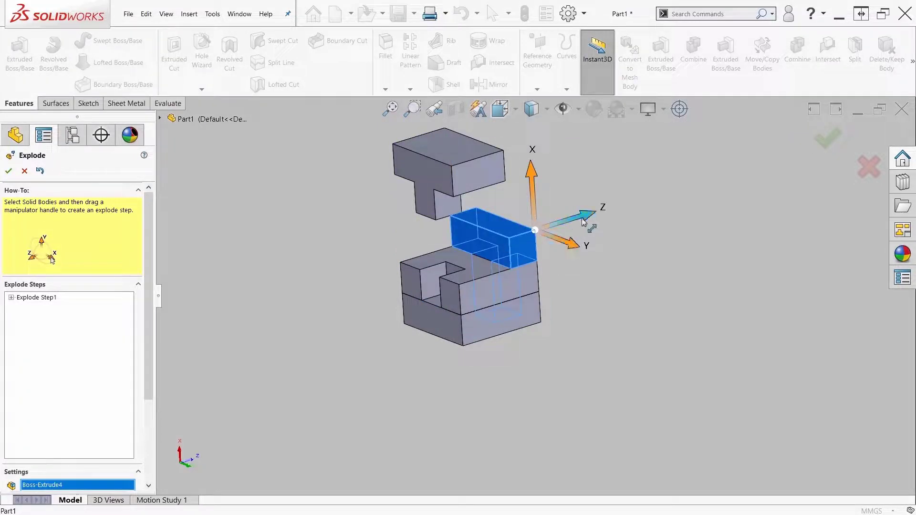
drag(583, 222, 674, 195)
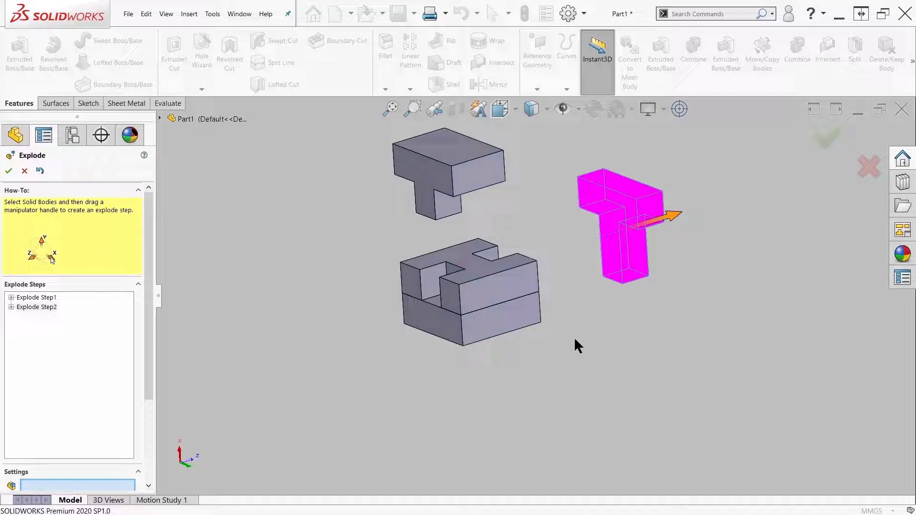
click(485, 324)
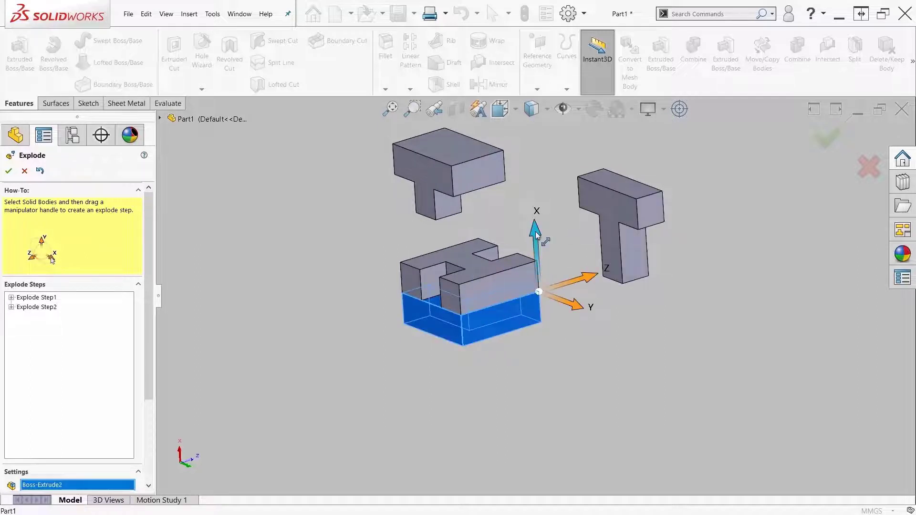
drag(535, 231, 542, 365)
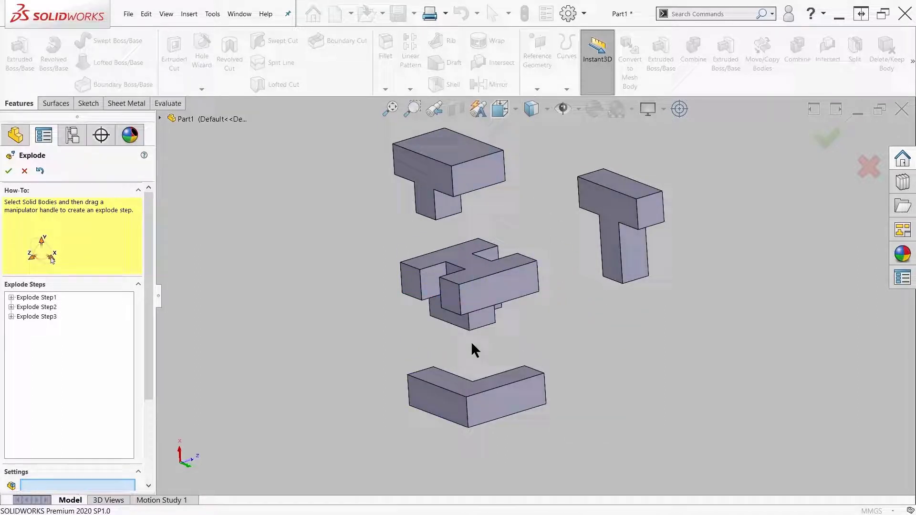
Move the small Intersect1[1] piece outward along Y, away from the H-shaped middle piece, and accept the exploded view
middle_drag(471, 342, 555, 334)
click(551, 314)
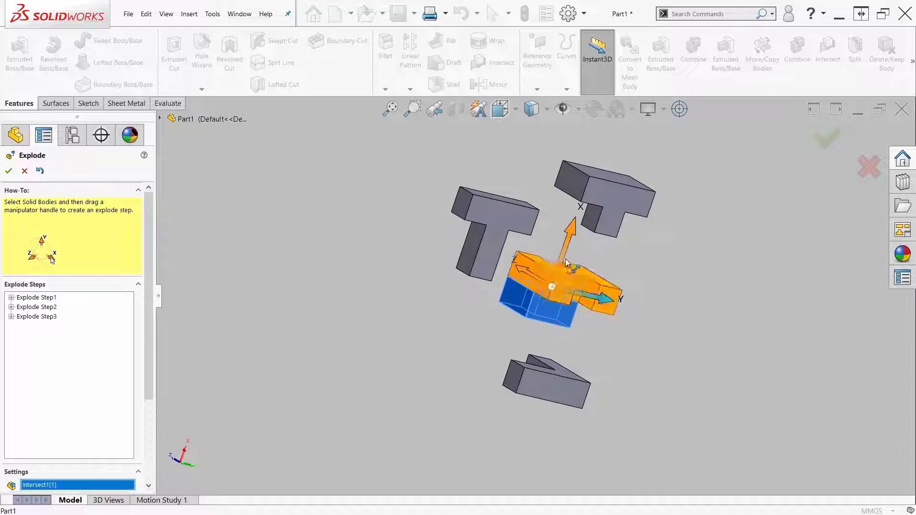
drag(600, 304, 440, 303)
middle_drag(492, 315, 405, 307)
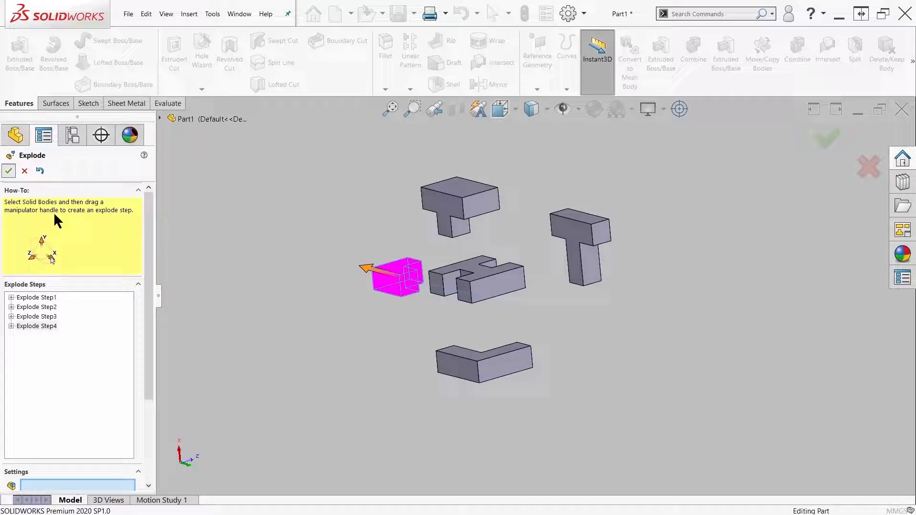
key(Return)
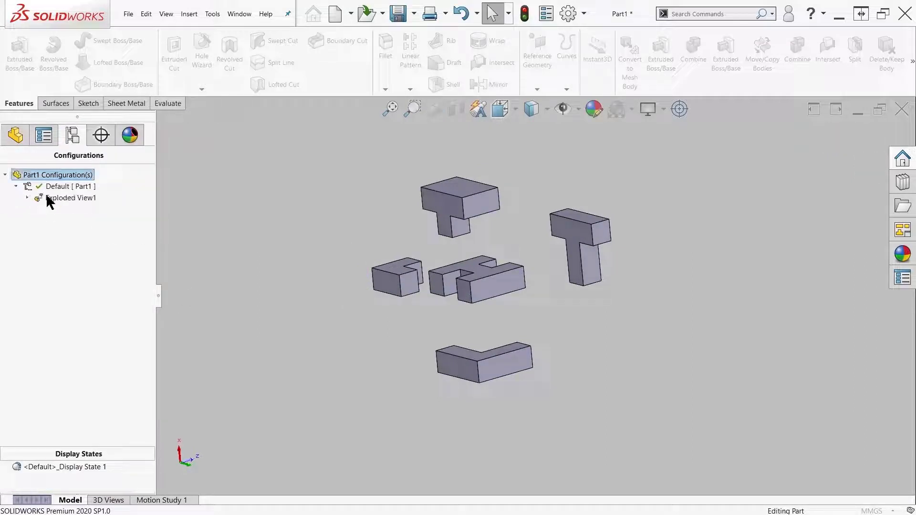
Collapse Exploded View1 to reassemble the cube, and bring up the exploded view's commands again
right_click(48, 195)
click(81, 204)
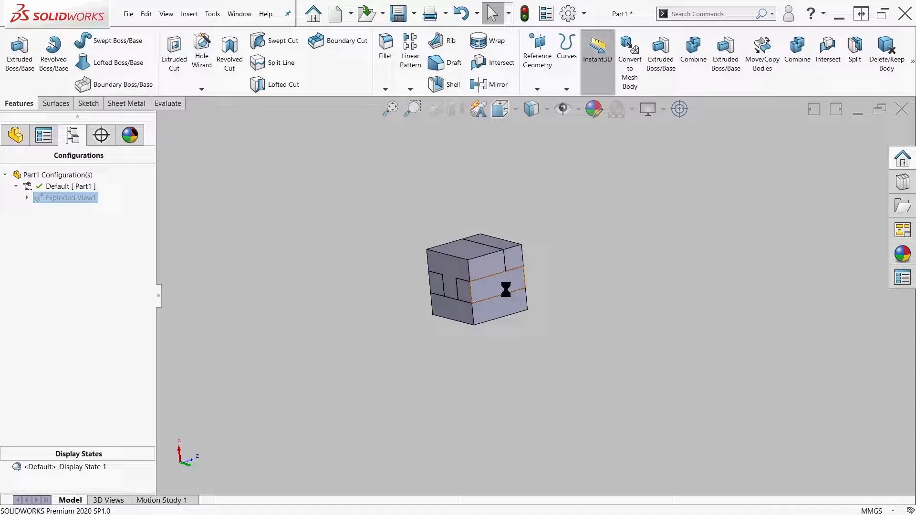
right_click(50, 202)
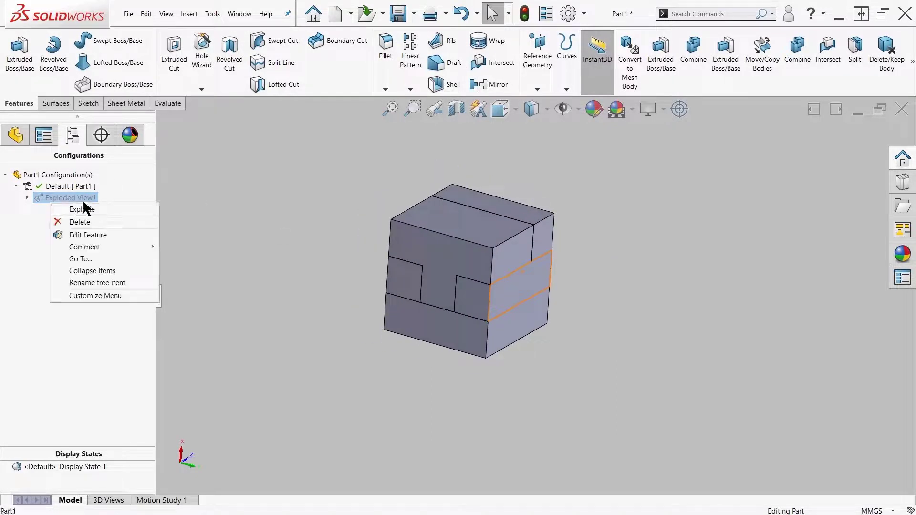